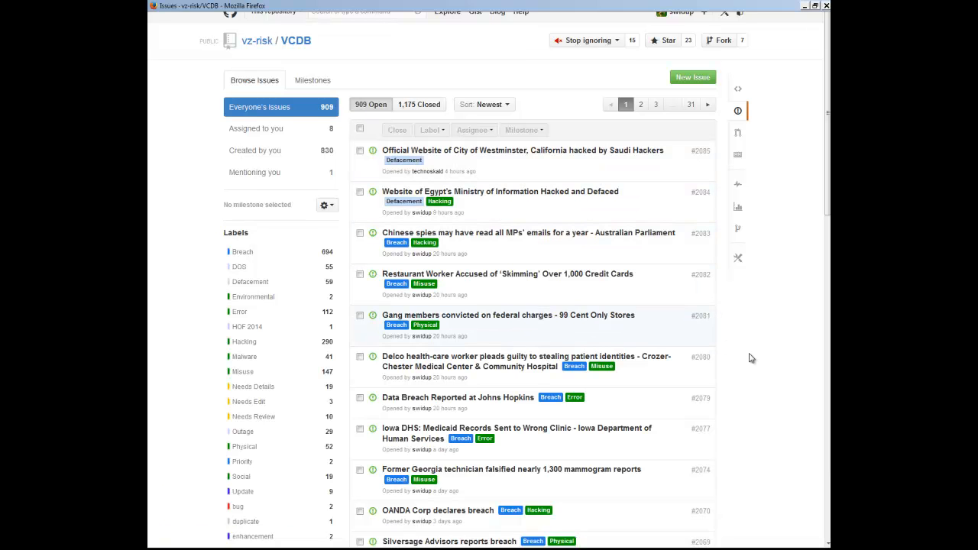
# - Open the issue about three laptops stolen from a New York podiatry office and assign it to your own account
pyautogui.scroll(-3, 751, 358)
pyautogui.scroll(-4, 752, 359)
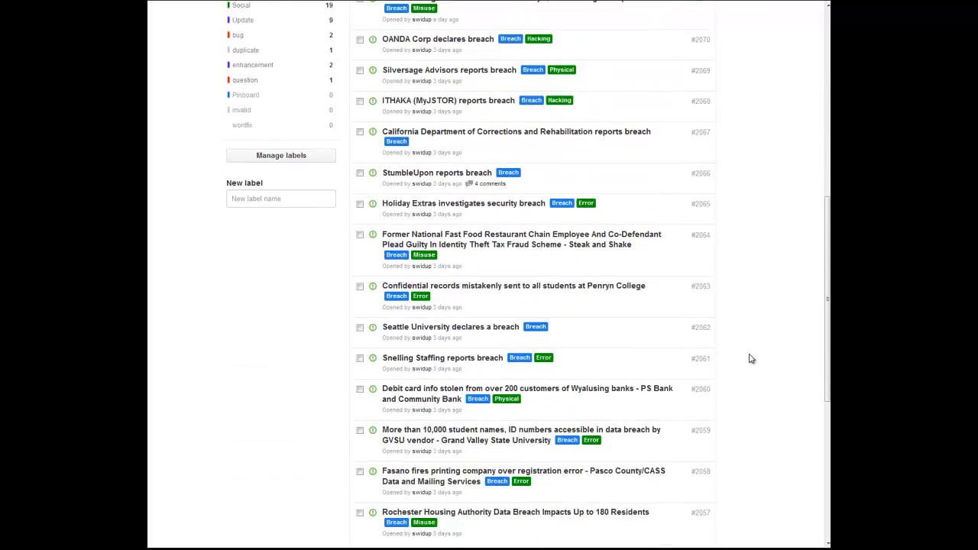
pyautogui.scroll(-3, 752, 358)
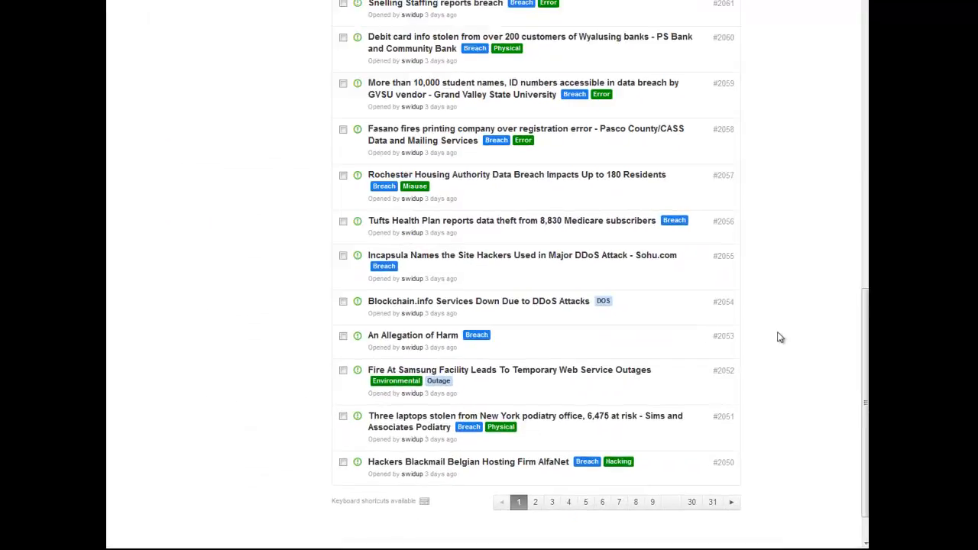
pyautogui.click(607, 417)
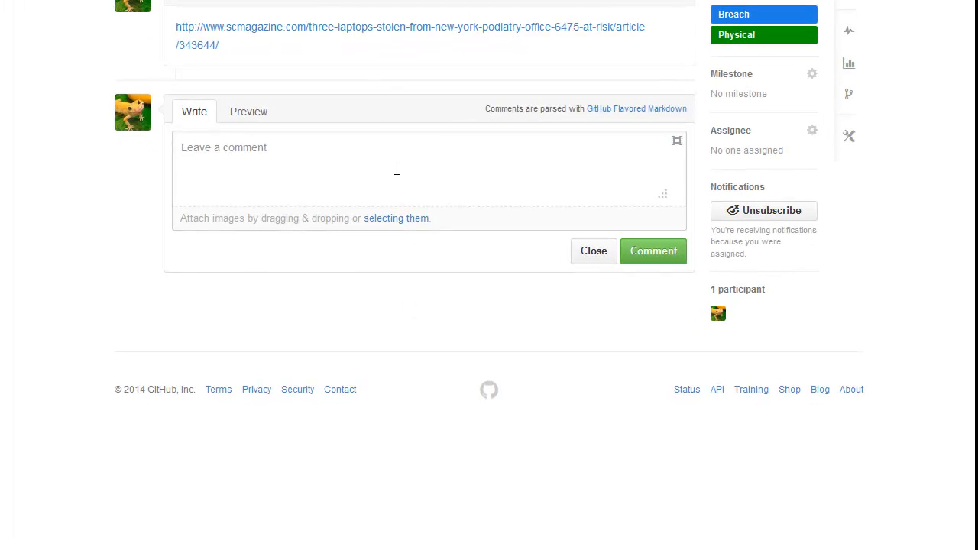
pyautogui.click(813, 131)
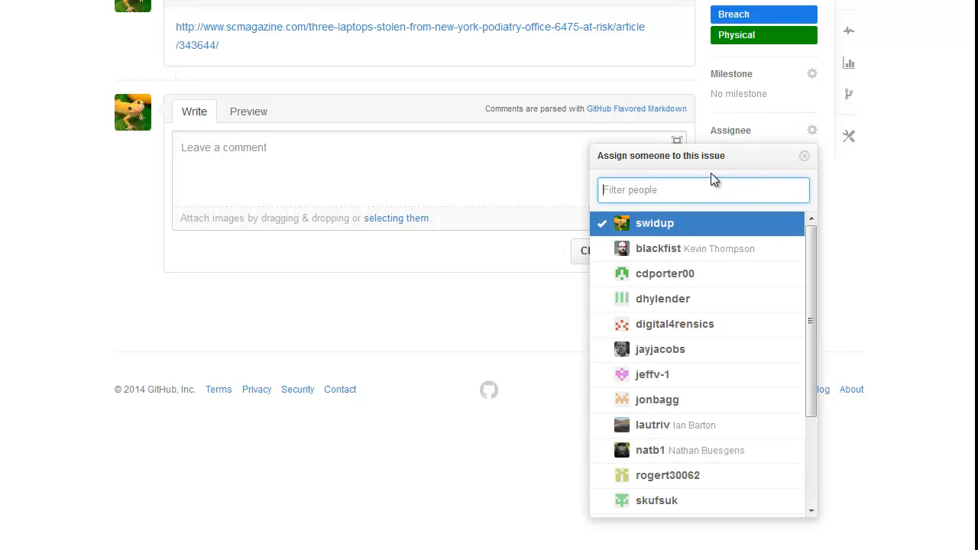
pyautogui.click(672, 227)
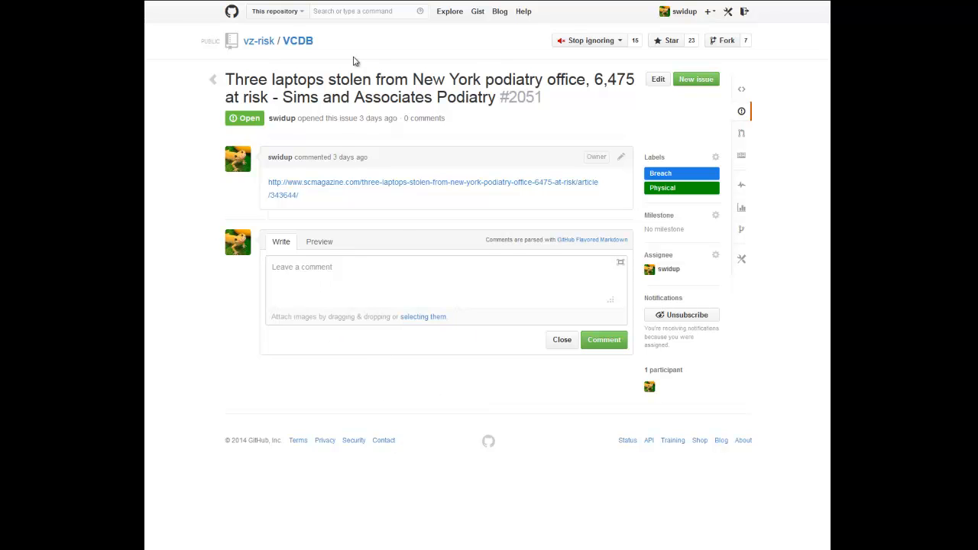
# - Switch to the VCDB Submission Tool and log in with the account's username and password
pyautogui.click(360, 6)
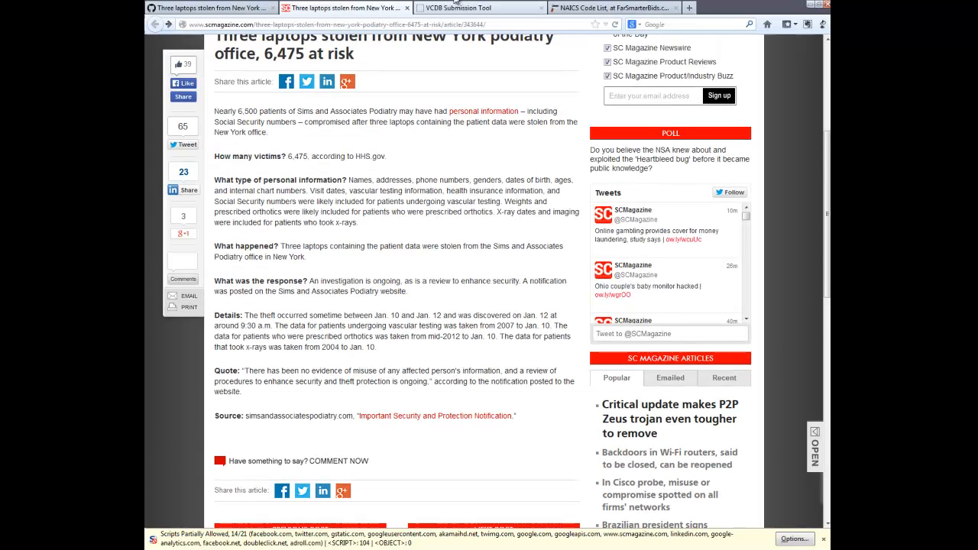
pyautogui.click(462, 6)
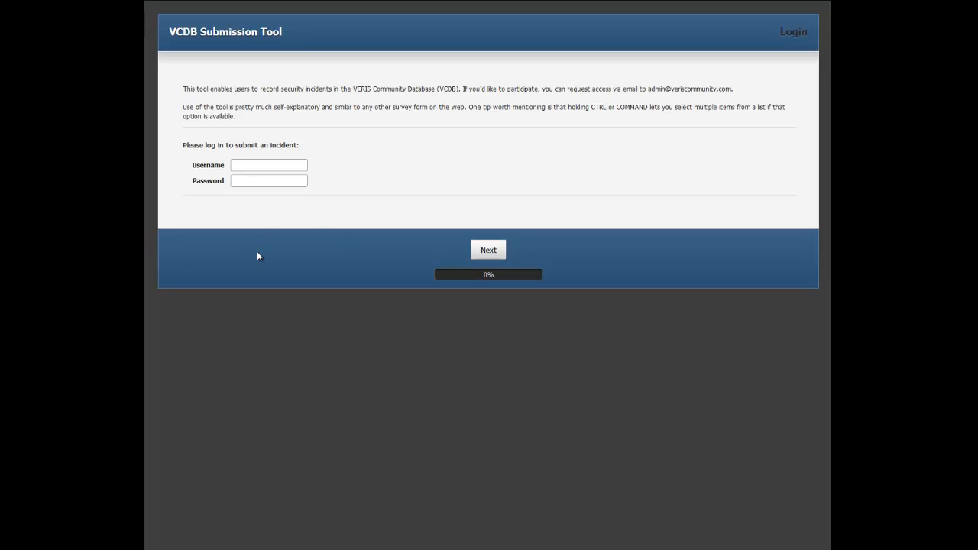
pyautogui.click(262, 166)
pyautogui.write('swidup')
pyautogui.press('Tab')
pyautogui.write('•••••••')
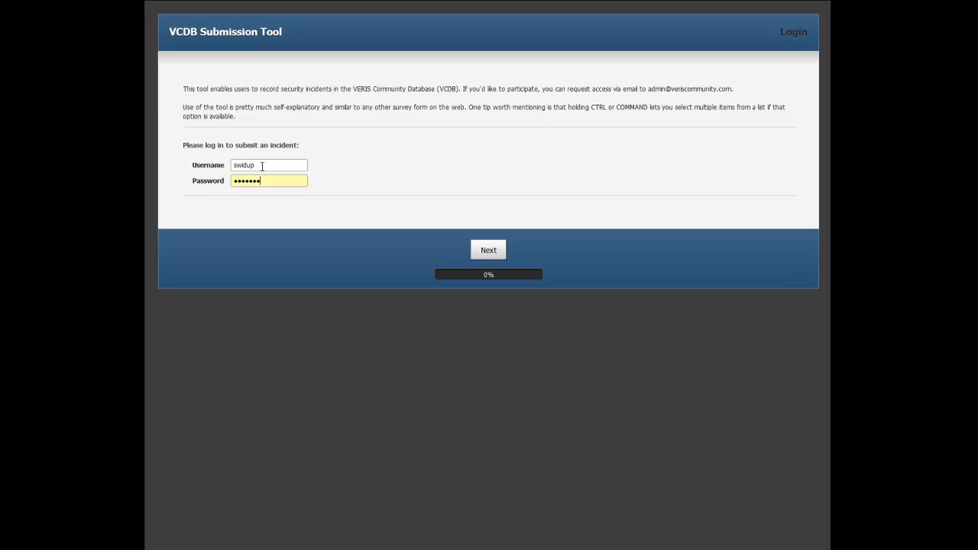
pyautogui.click(485, 250)
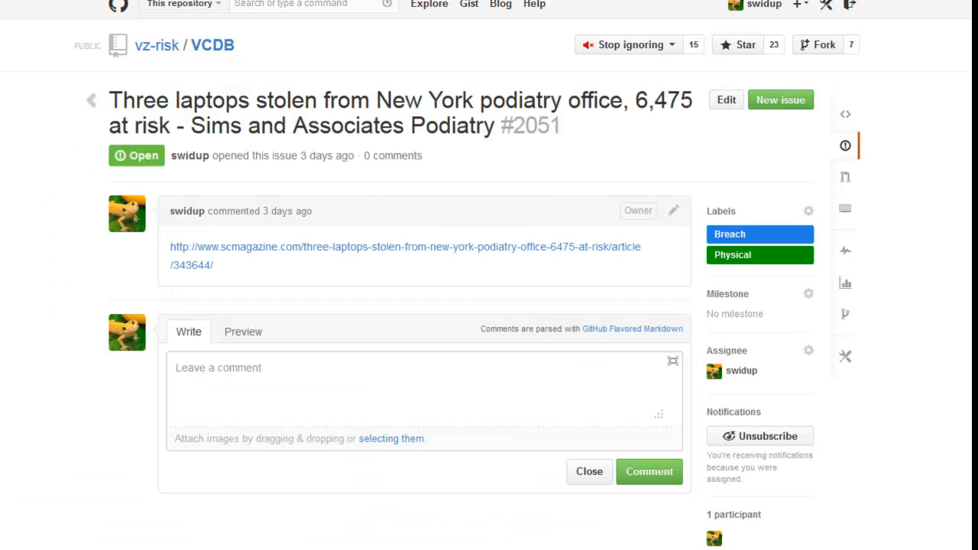
# - Copy the issue number 2051 from the GitHub issue title into the submission form's GitHub issue # field
pyautogui.scroll(-1, 496, 130)
pyautogui.doubleClick(534, 77)
pyautogui.hotkey('ctrl', 'c')
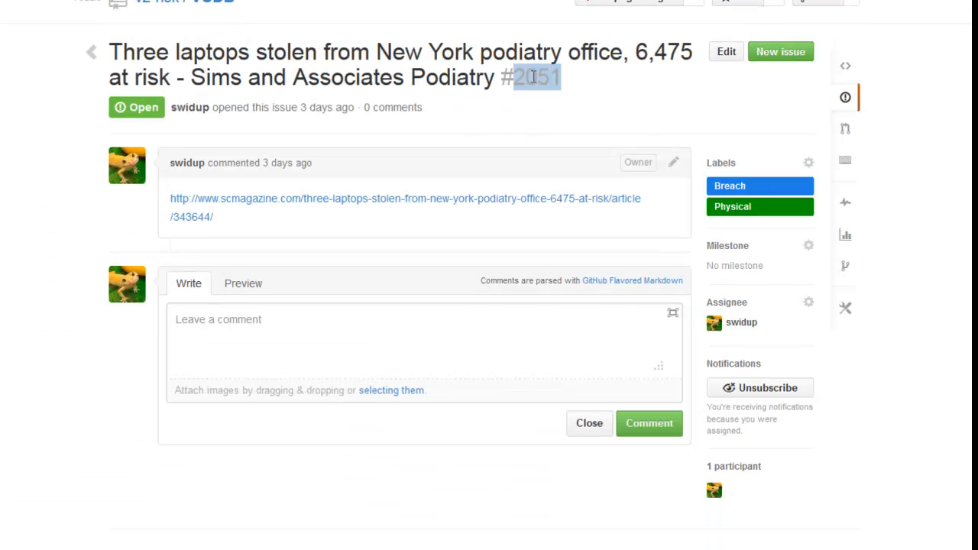
pyautogui.scroll(1, 533, 77)
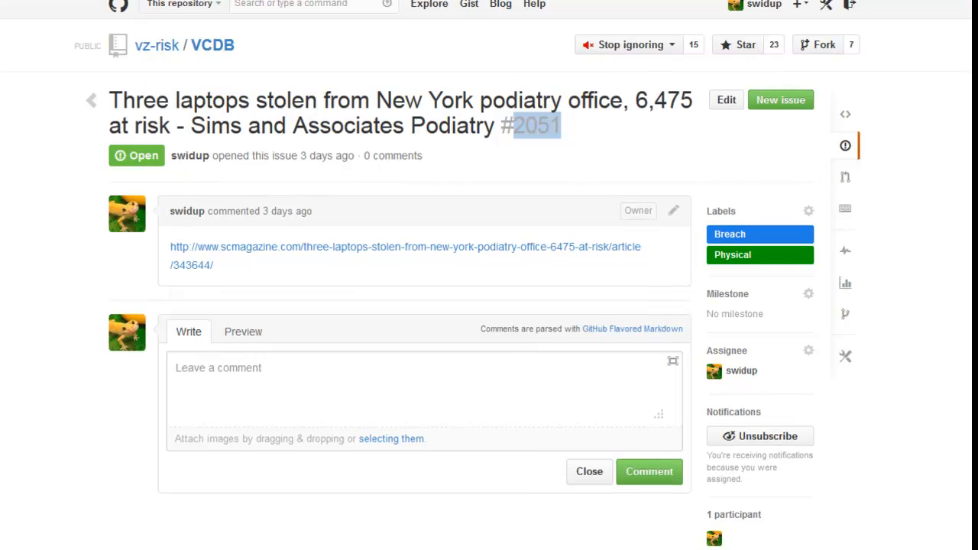
pyautogui.hotkey('alt', 'Tab')
pyautogui.scroll(-1, 191, 156)
pyautogui.click(77, 117)
pyautogui.hotkey('ctrl', 'v')
pyautogui.click(100, 113)
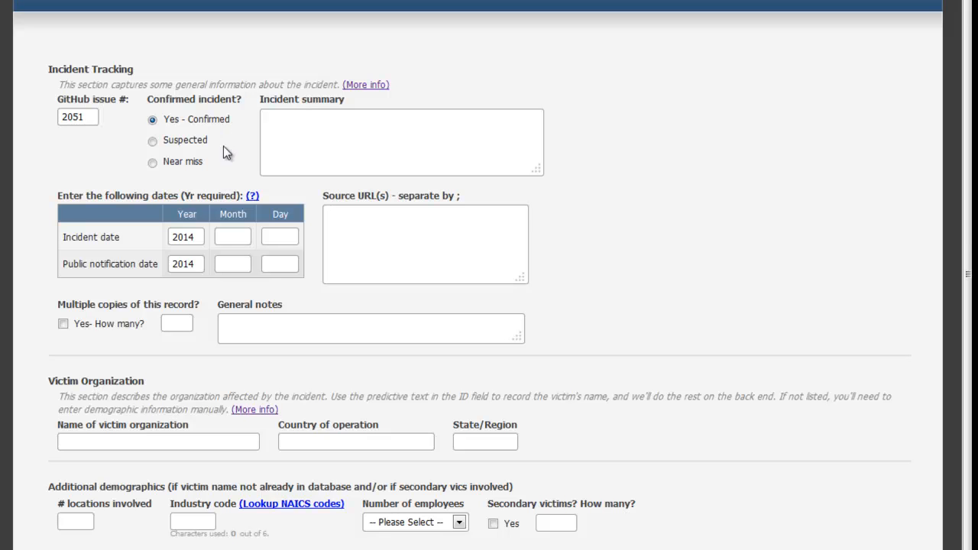
# - Copy the SC Magazine article's full body text, from the opening paragraph through the source line, into the Incident summary
pyautogui.click(276, 132)
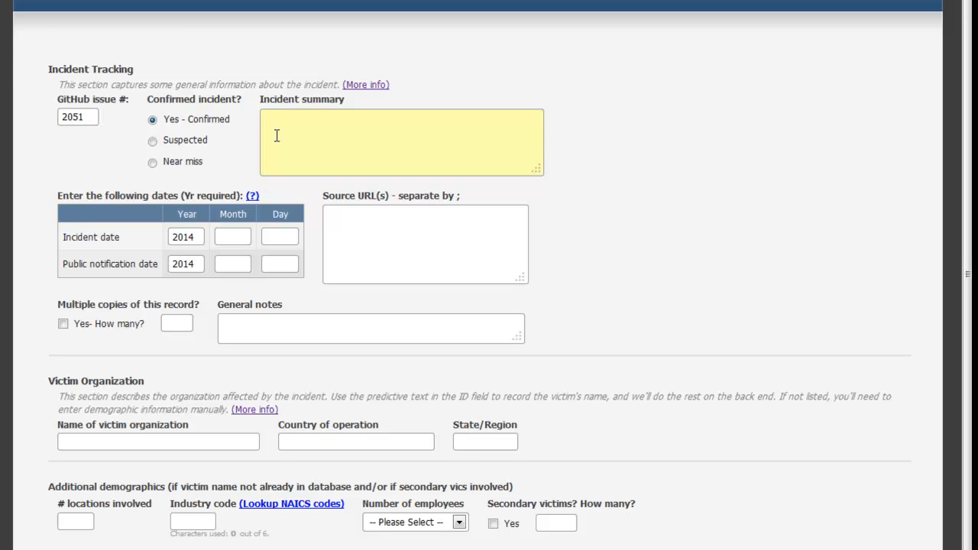
pyautogui.scroll(1, 276, 136)
pyautogui.hotkey('ctrl', 'Tab')
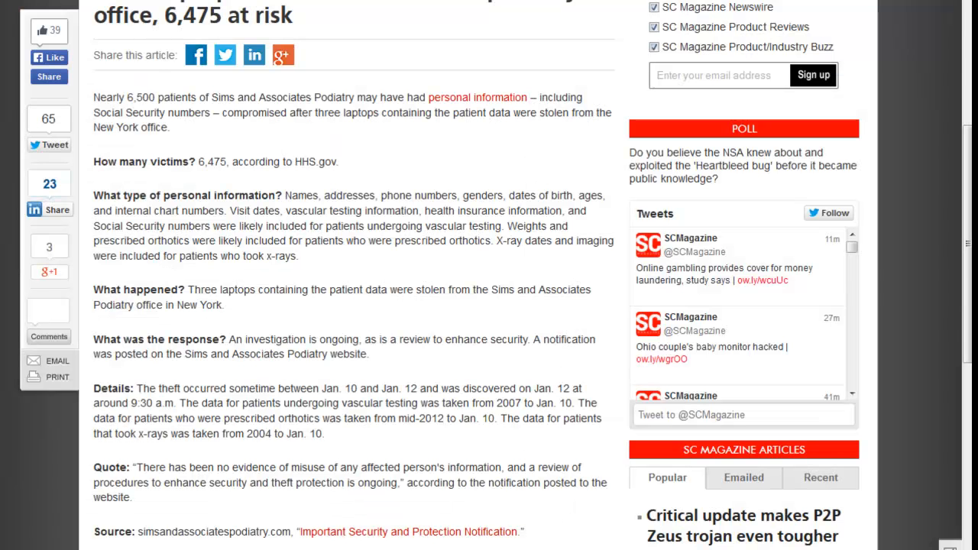
pyautogui.scroll(-1, 123, 94)
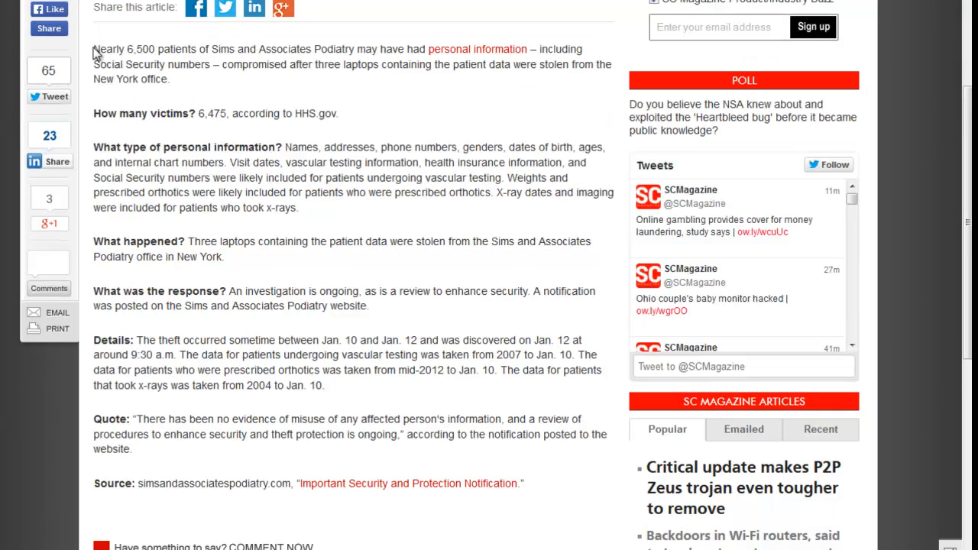
pyautogui.moveTo(97, 49); pyautogui.dragTo(526, 481)
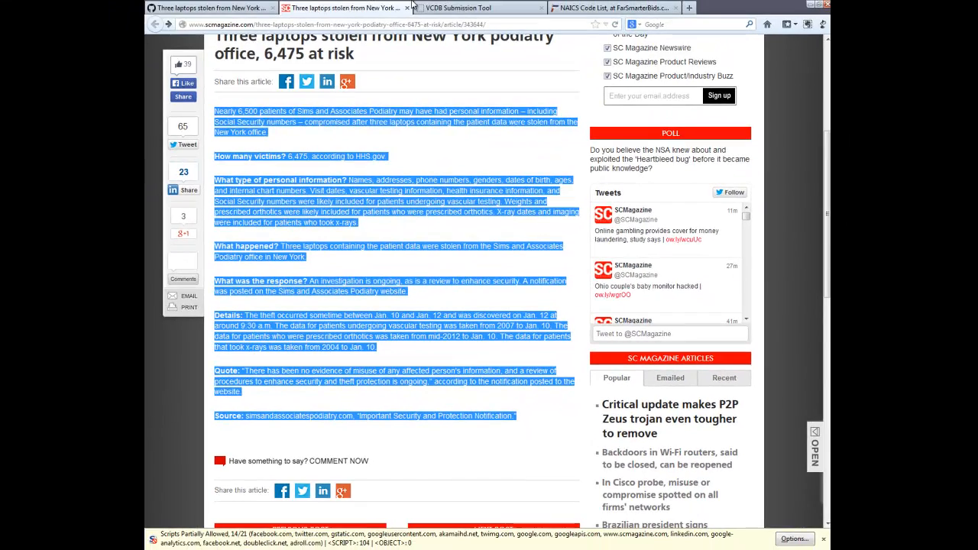
pyautogui.click(443, 8)
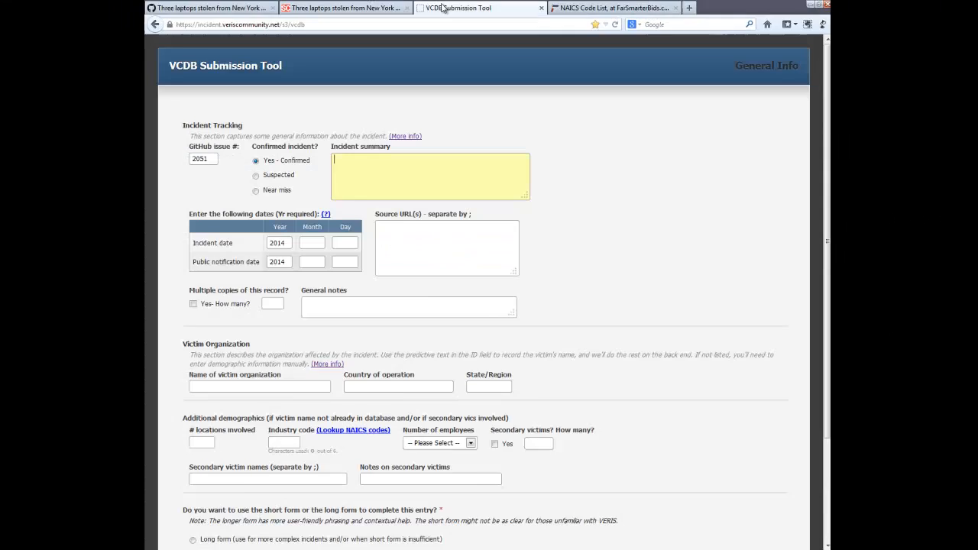
pyautogui.hotkey('ctrl', 'v')
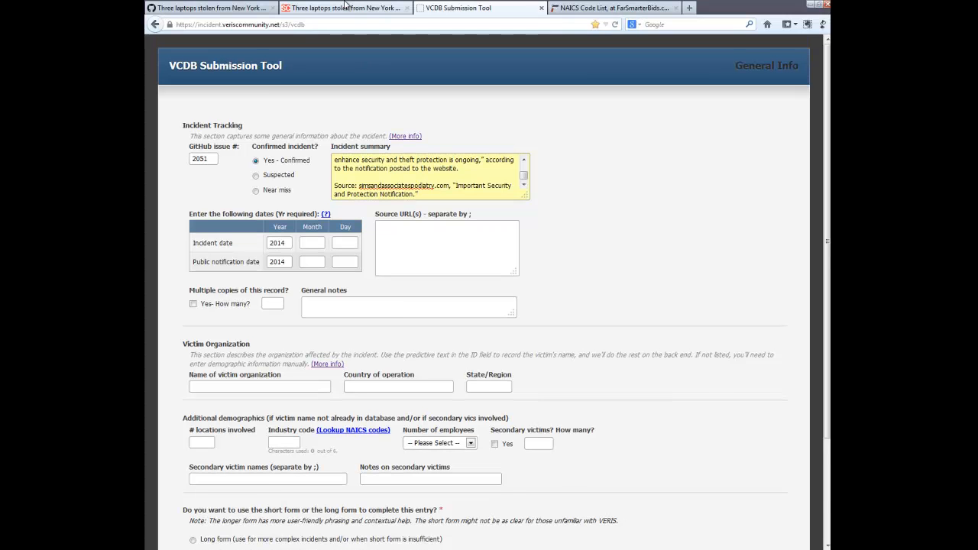
# - Copy the SC Magazine article's web address into the form's Source URL(s), followed by a semicolon
pyautogui.click(345, 7)
pyautogui.click(343, 23)
pyautogui.hotkey('ctrl', 'c')
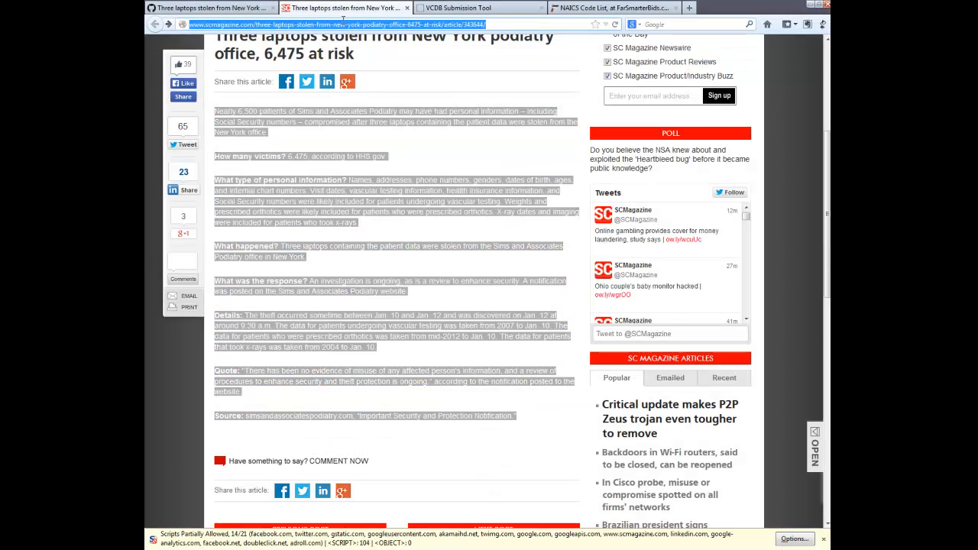
pyautogui.click(439, 9)
pyautogui.click(429, 221)
pyautogui.hotkey('ctrl', 'v')
pyautogui.write(';')
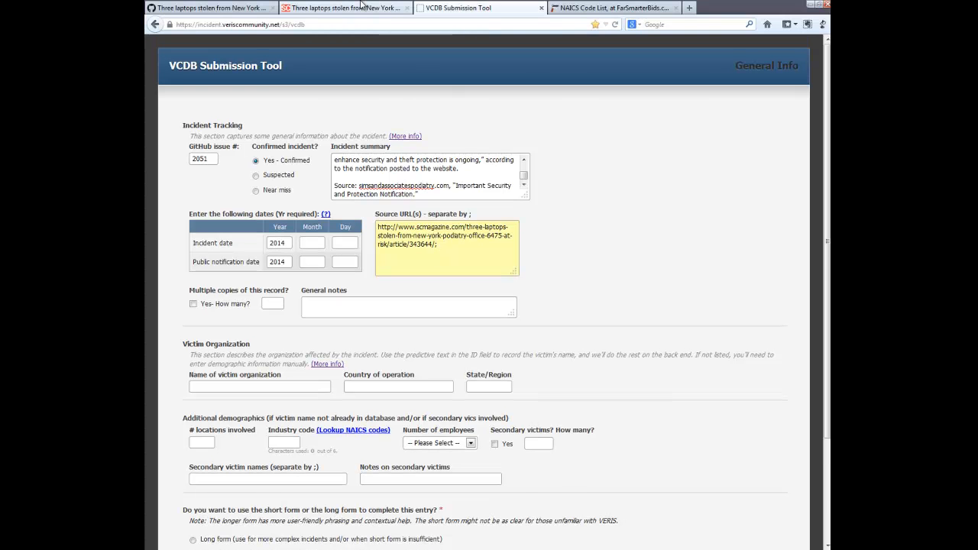
# - Copy the address of the article's "Important Security and Protection Notification" link and append it to the form's Source URL(s)
pyautogui.click(364, 9)
pyautogui.click(437, 320)
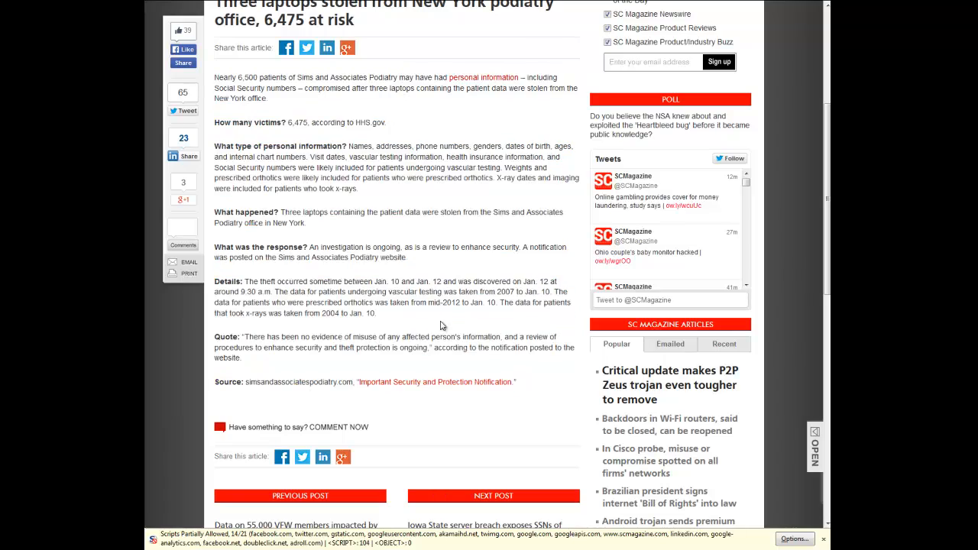
pyautogui.rightClick(435, 386)
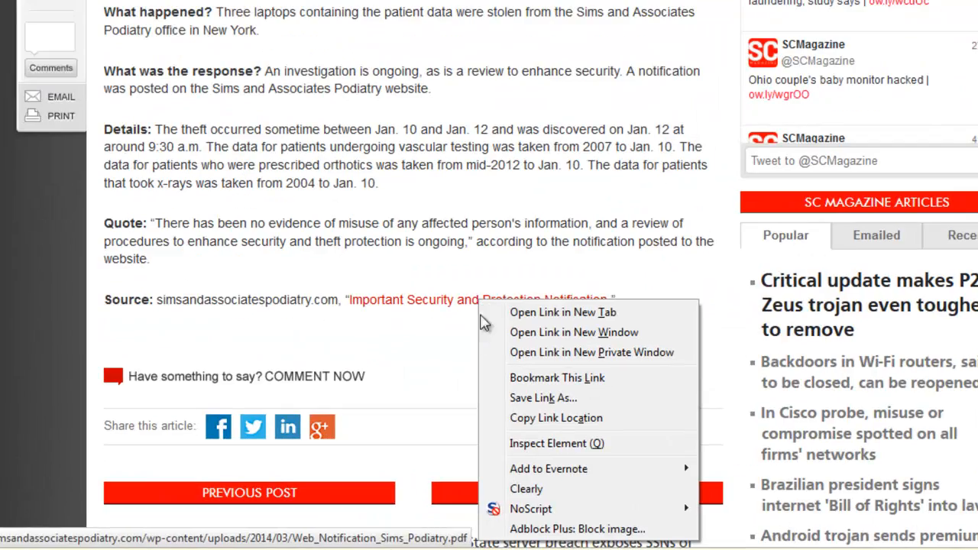
pyautogui.click(446, 455)
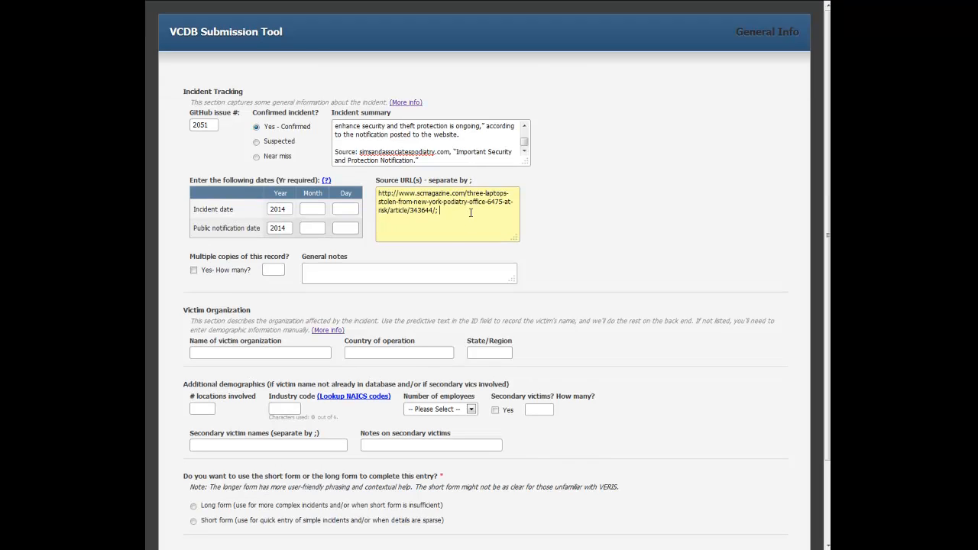
pyautogui.hotkey('ctrl', 'v')
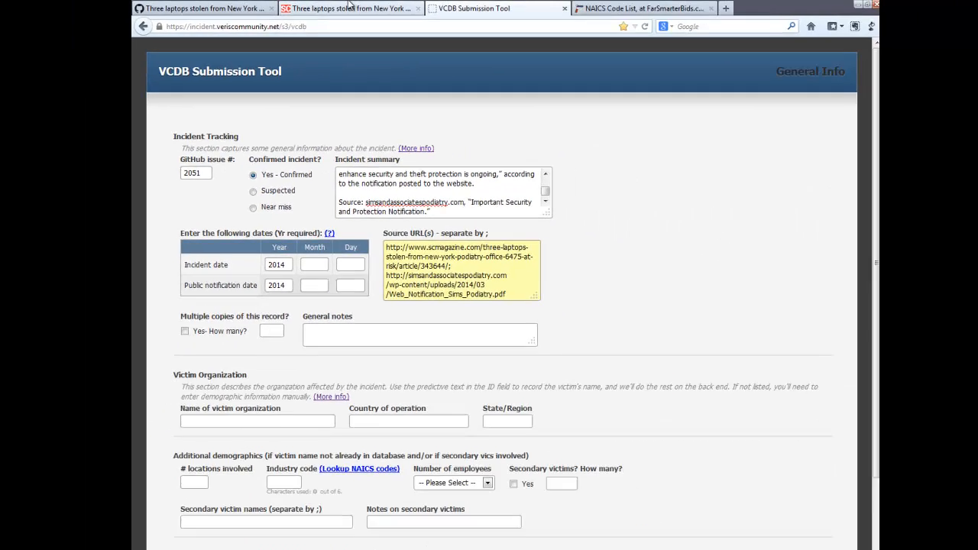
# - Check the theft date in the article and set the incident date's month to 01 and day to 10
pyautogui.click(349, 6)
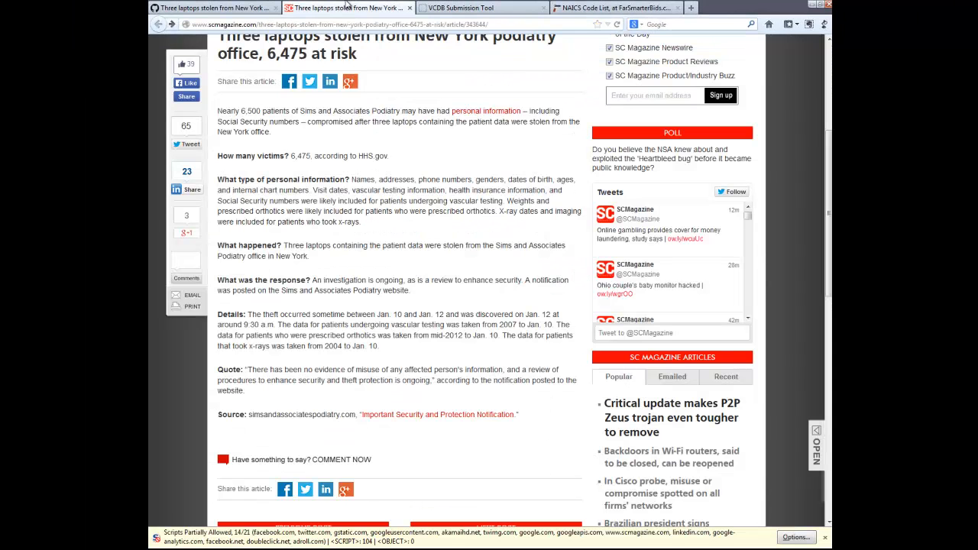
pyautogui.scroll(-1, 349, 11)
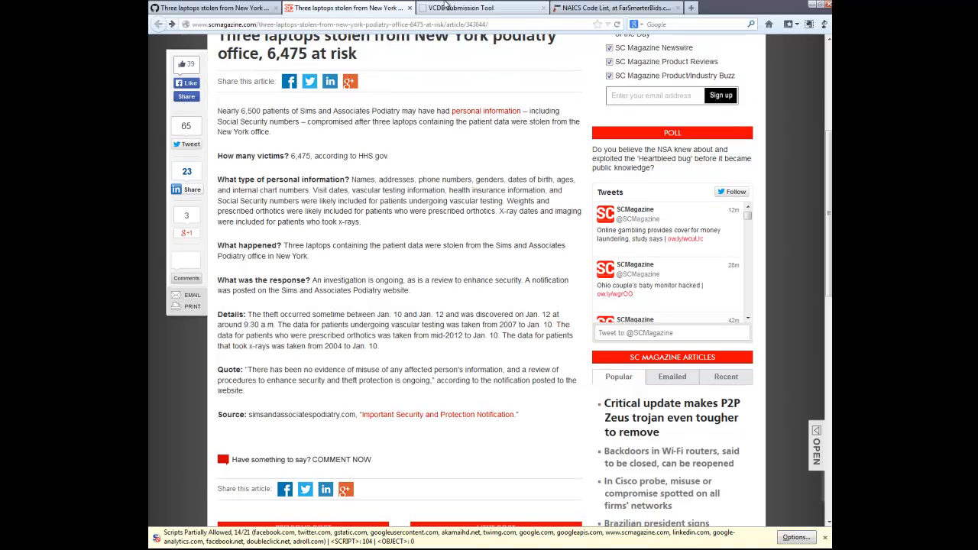
pyautogui.click(441, 4)
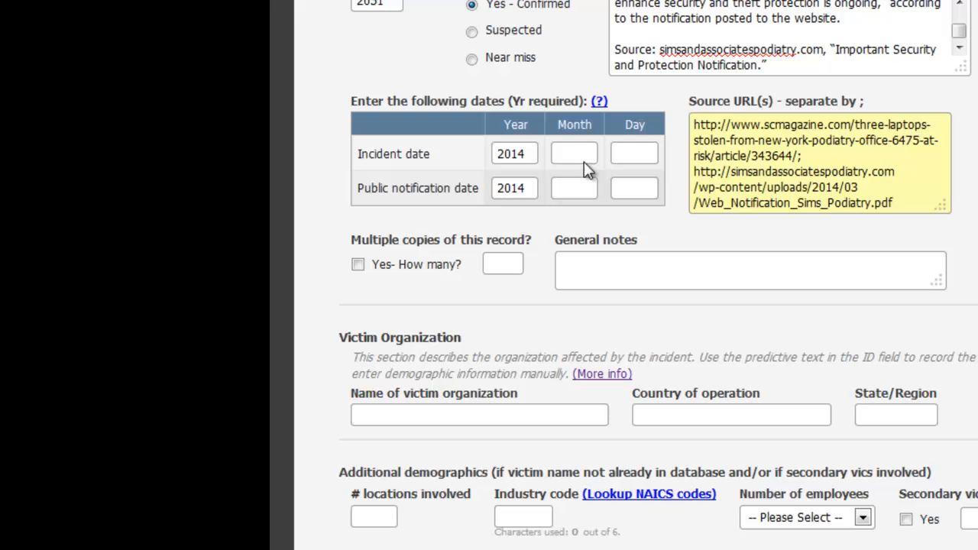
pyautogui.click(585, 153)
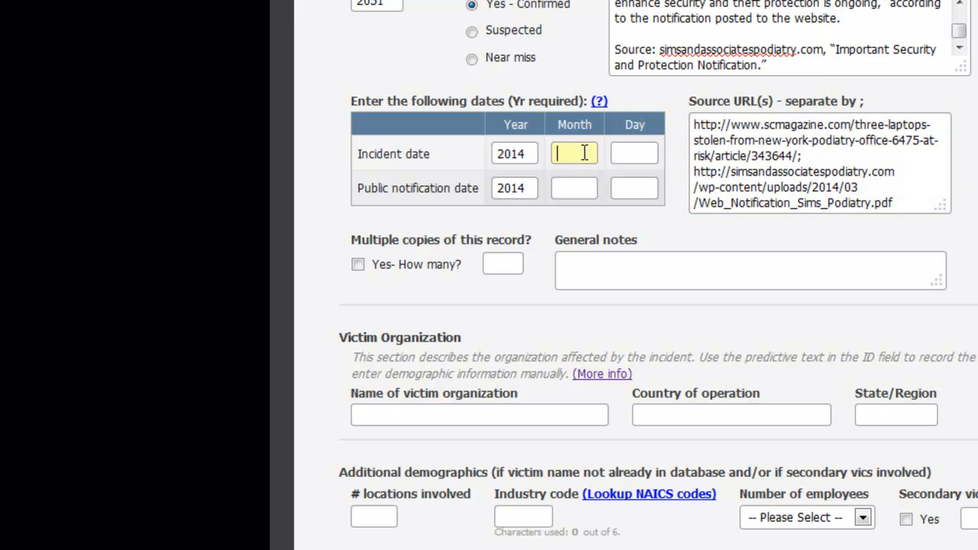
pyautogui.write('01')
pyautogui.click(646, 147)
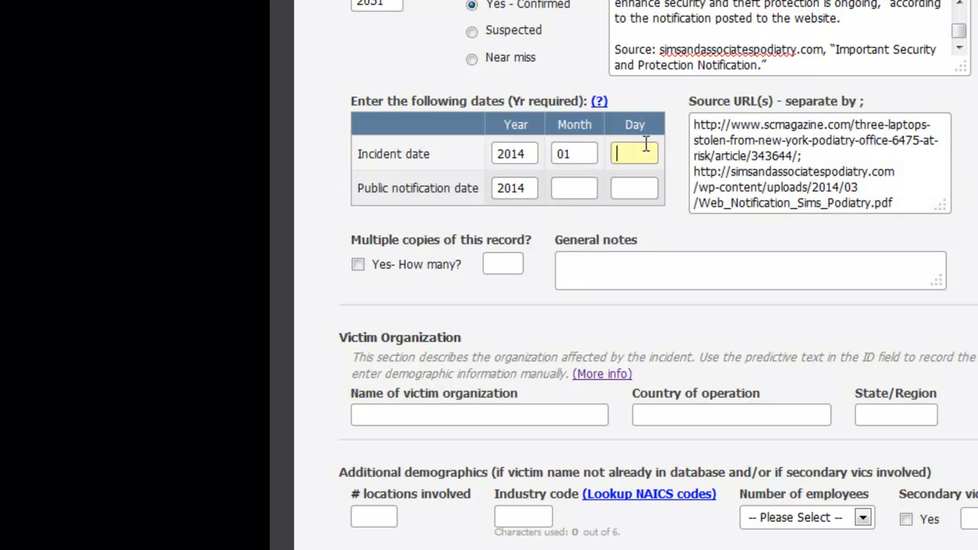
pyautogui.write('10')
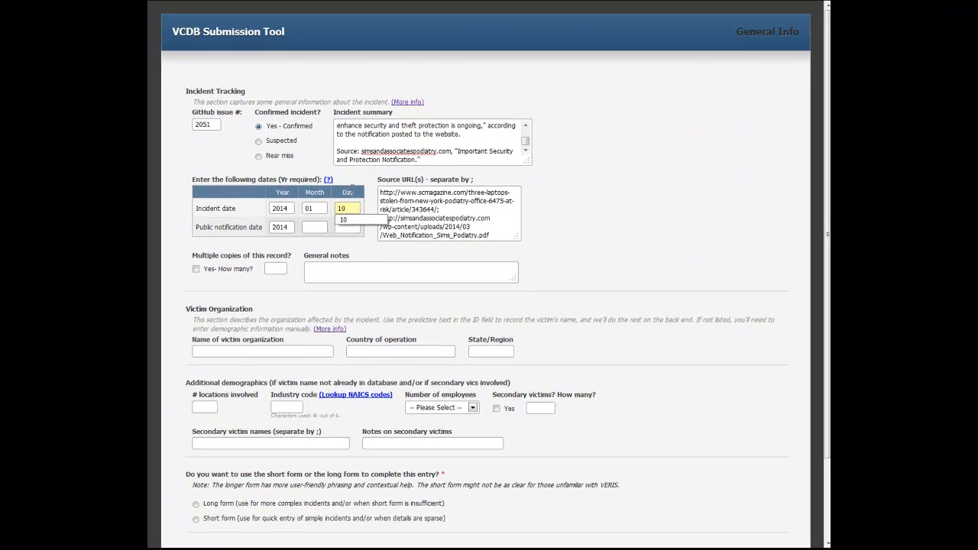
# - Open the article's linked Important Security and Protection Notification in a new window and examine it for a public notification date
pyautogui.click(321, 8)
pyautogui.press('F11')
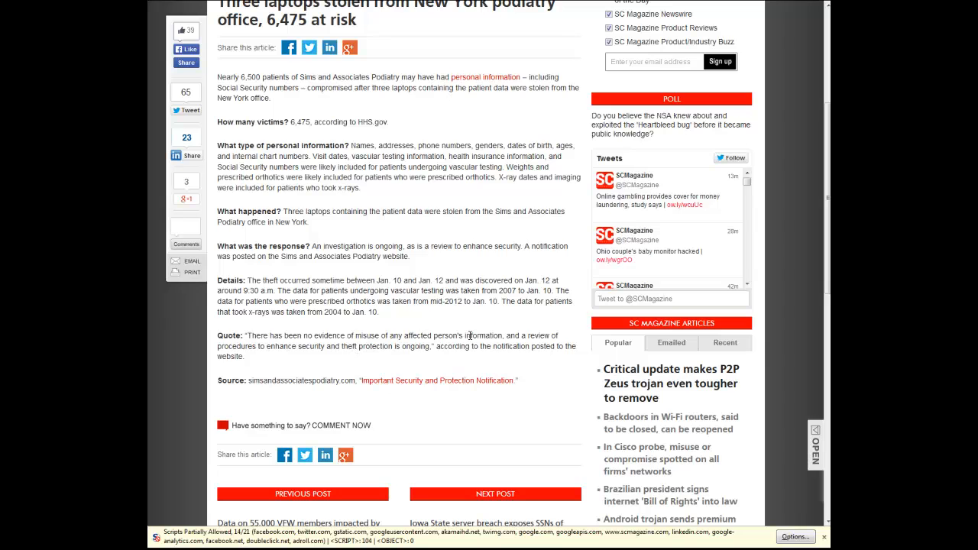
pyautogui.scroll(2, 470, 336)
pyautogui.scroll(-1, 470, 339)
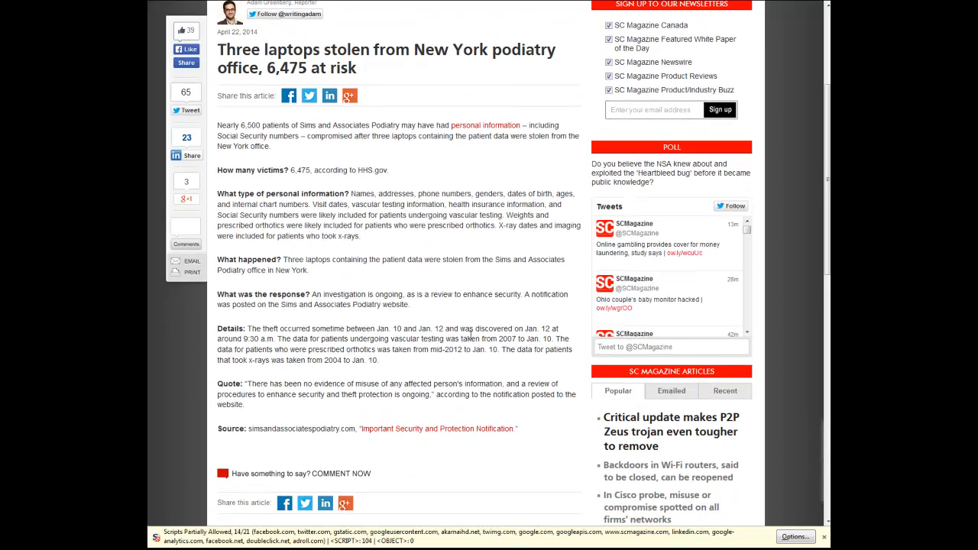
pyautogui.rightClick(457, 430)
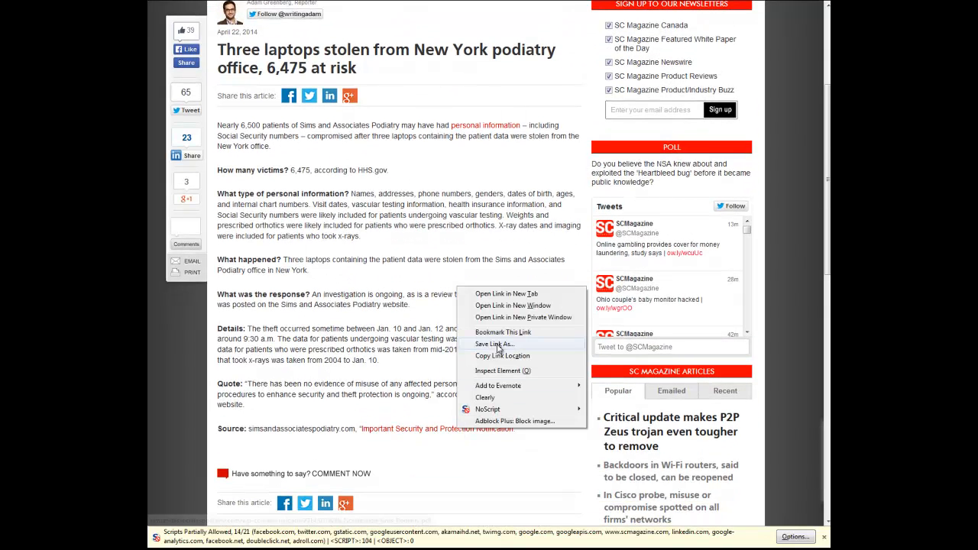
pyautogui.click(517, 306)
pyautogui.scroll(4, 519, 291)
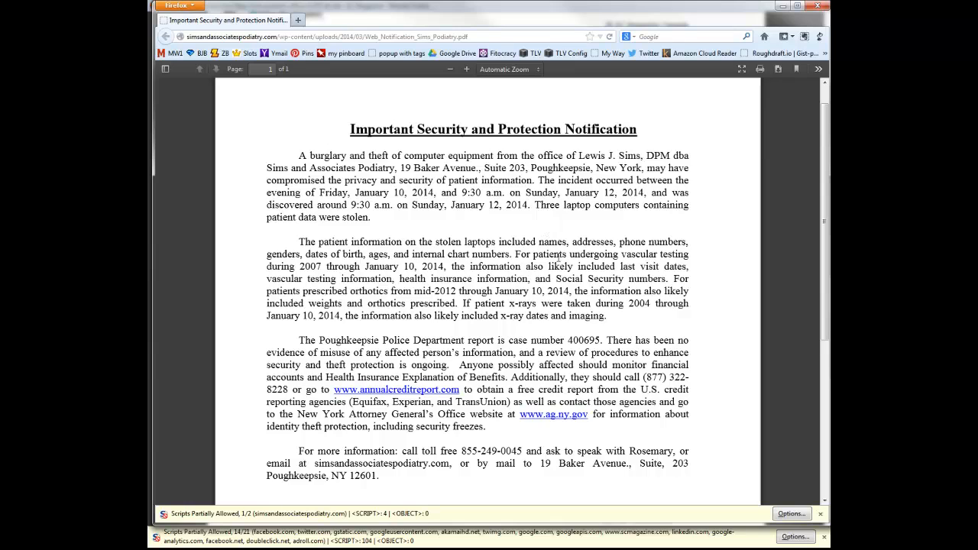
pyautogui.scroll(-2, 601, 281)
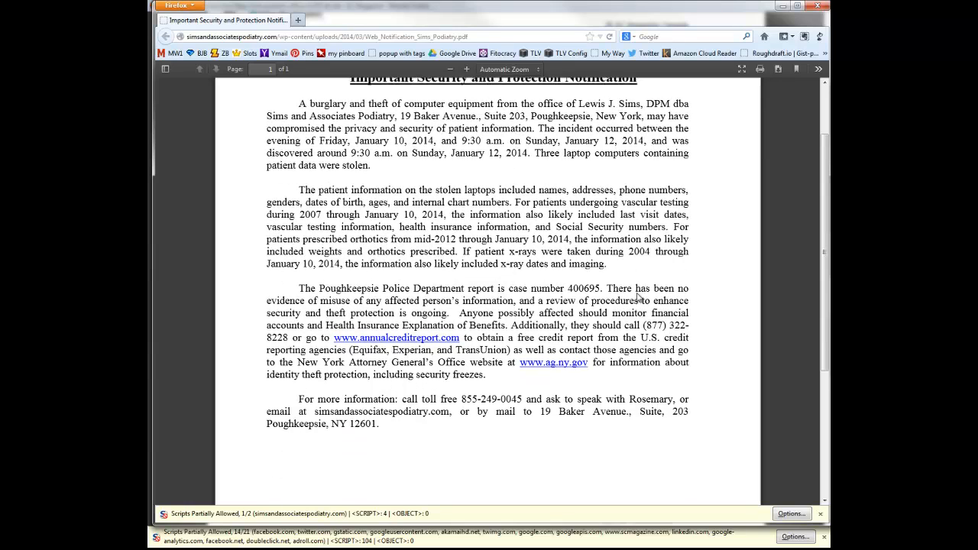
pyautogui.scroll(-1, 635, 295)
pyautogui.scroll(2, 637, 295)
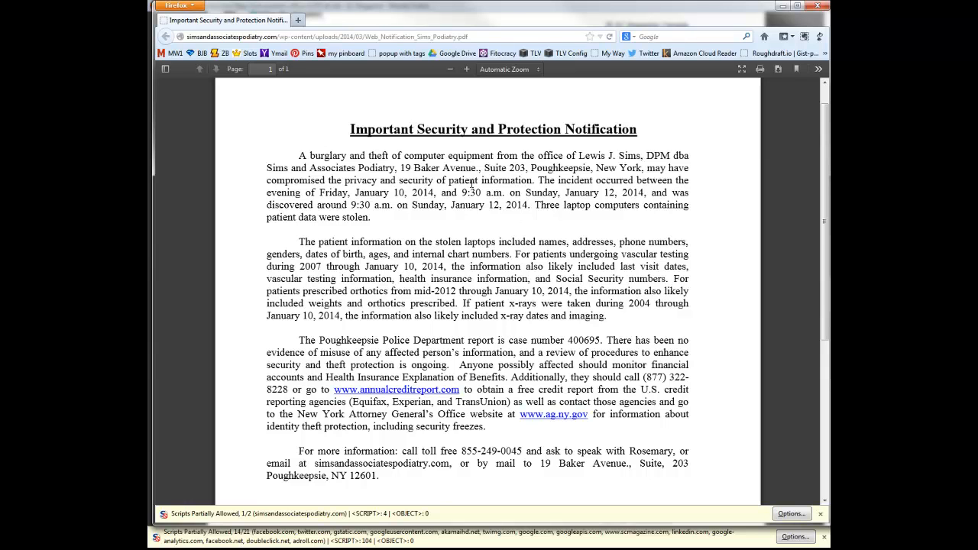
# - Close the notification document, check the article's publication date, and set the public notification date's month to 04 and day to 22
pyautogui.scroll(1, 445, 173)
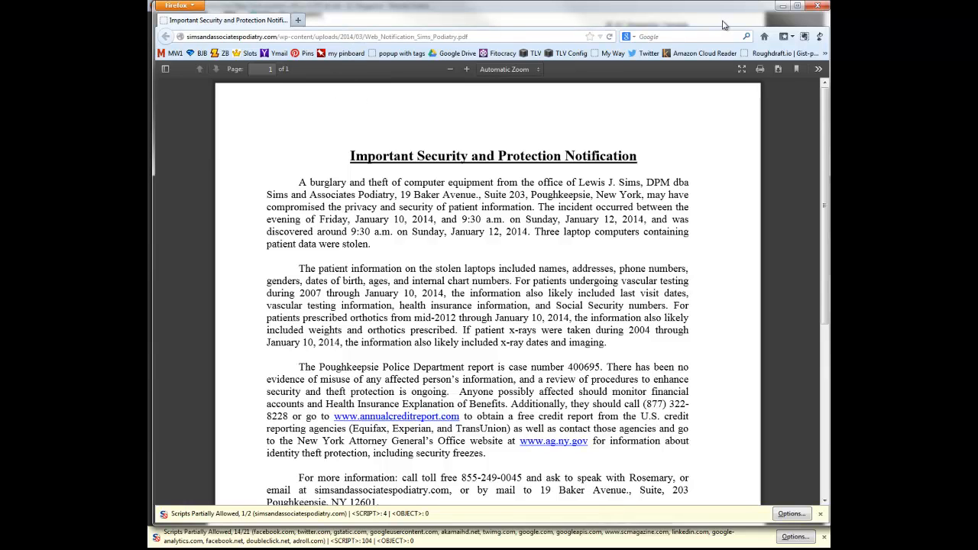
pyautogui.click(817, 9)
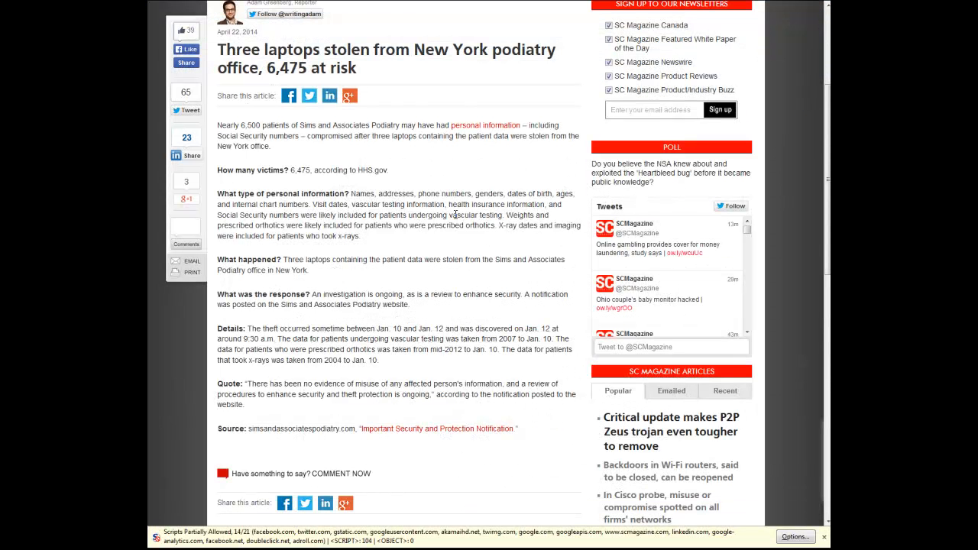
pyautogui.scroll(1, 458, 215)
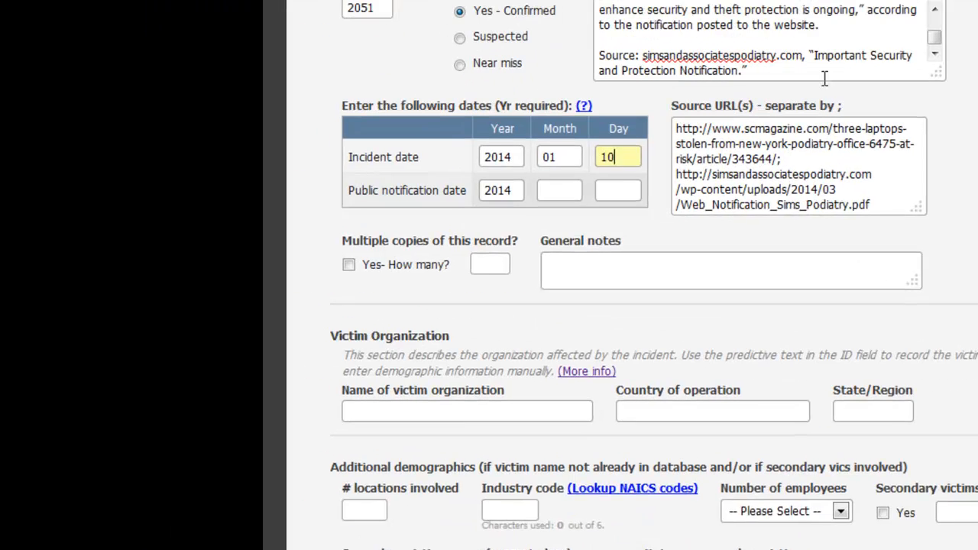
pyautogui.click(572, 190)
pyautogui.write('04')
pyautogui.press('Tab')
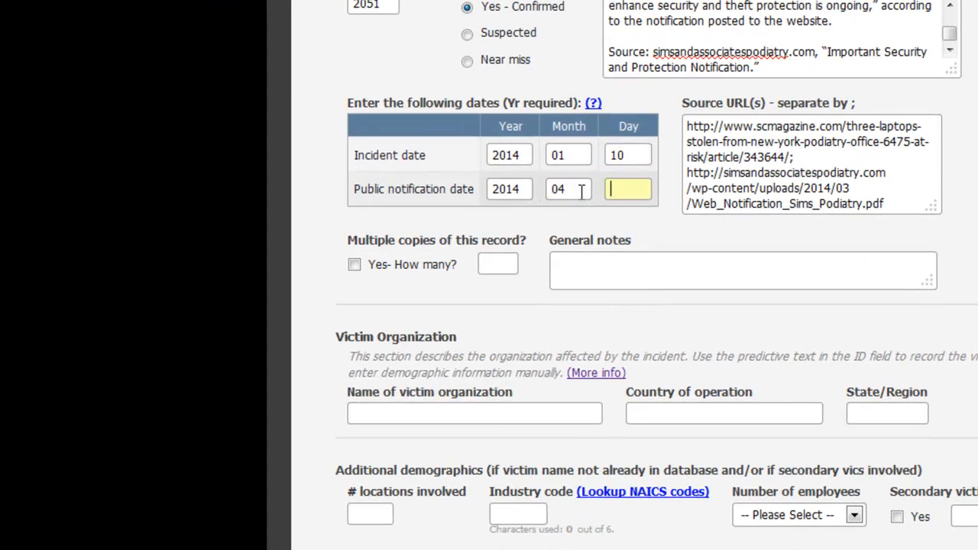
pyautogui.write('22')
pyautogui.press('Down')
pyautogui.click(442, 231)
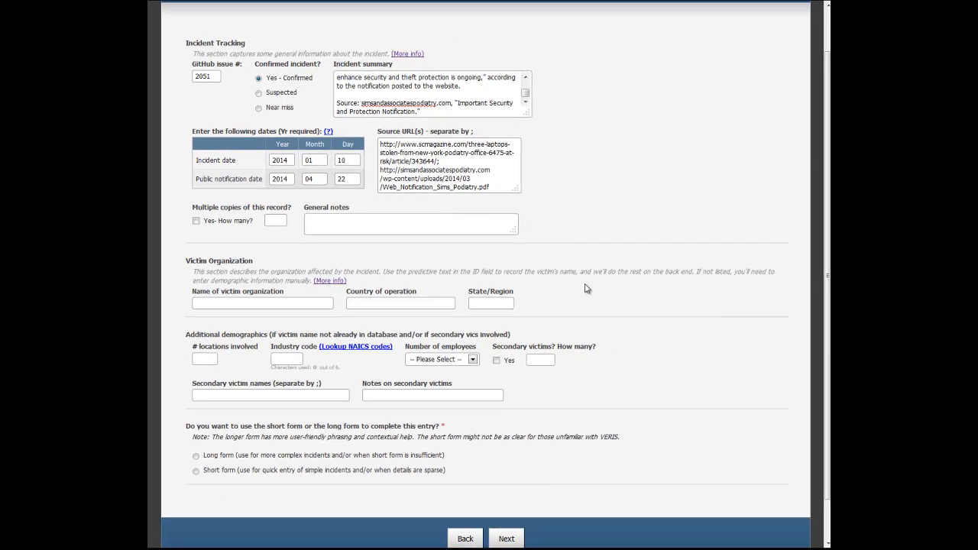
# - Copy the organization name Sims and Associates Podiatry from the article into the form's name of victim organization
pyautogui.click(290, 303)
pyautogui.click(299, 7)
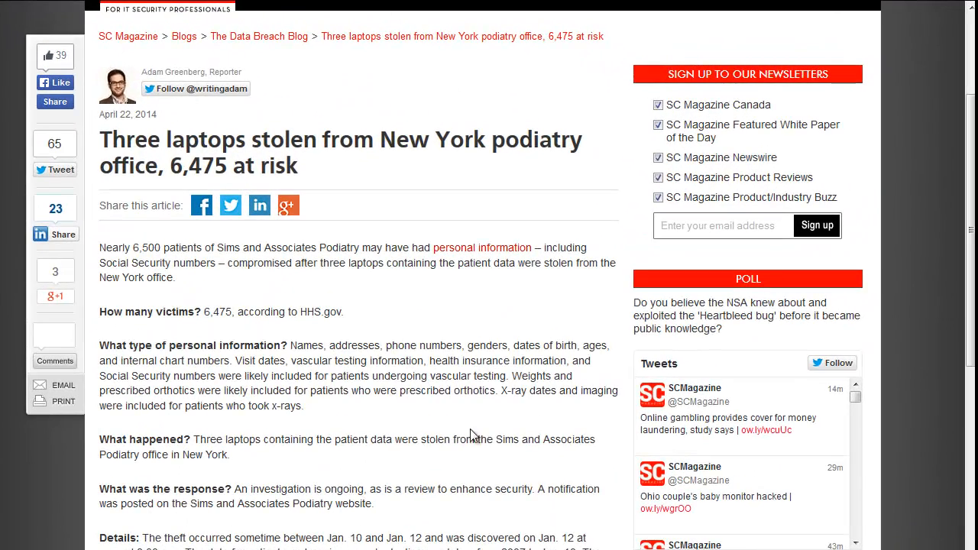
pyautogui.moveTo(497, 440); pyautogui.dragTo(138, 457)
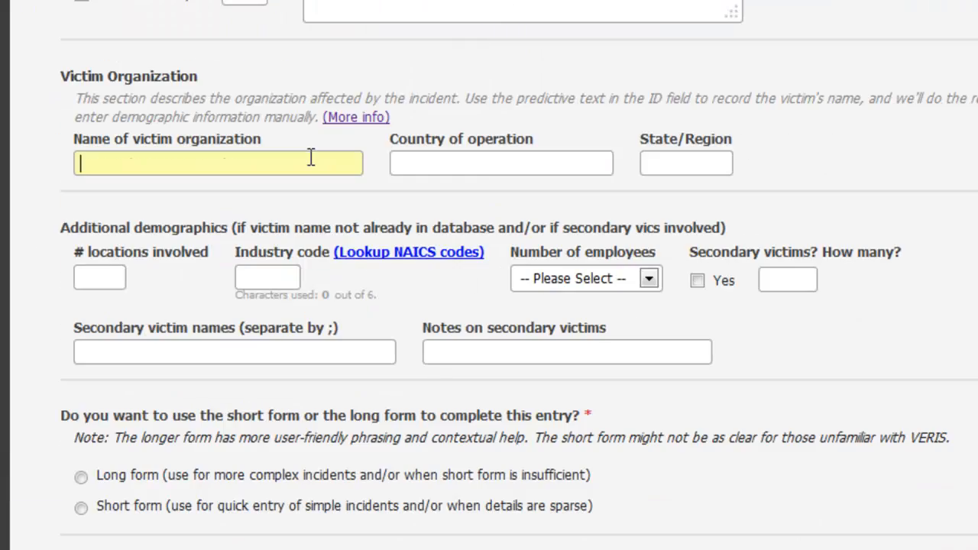
pyautogui.write('Sims and Associates Podiatry')
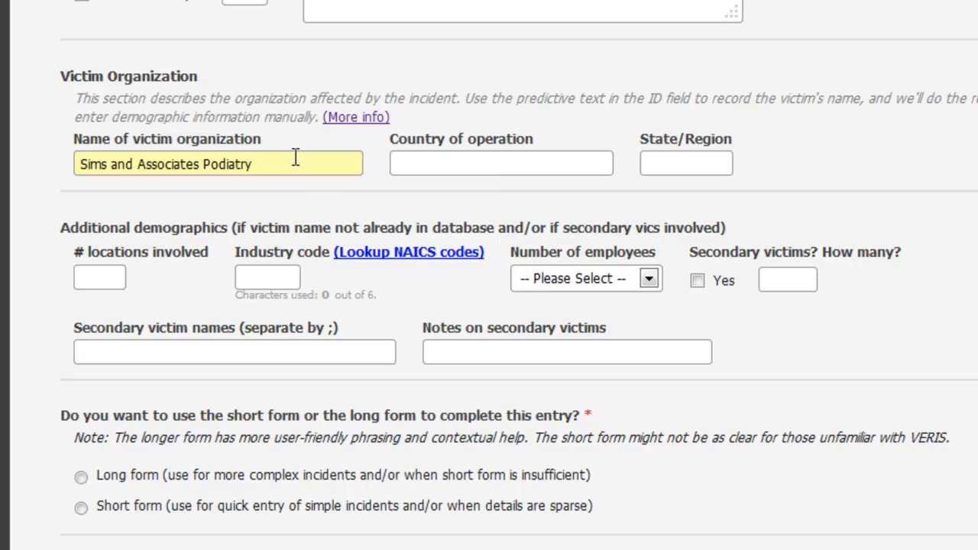
# - Set the victim's country of operation to United States of America (US) and its state/region to NY
pyautogui.click(429, 162)
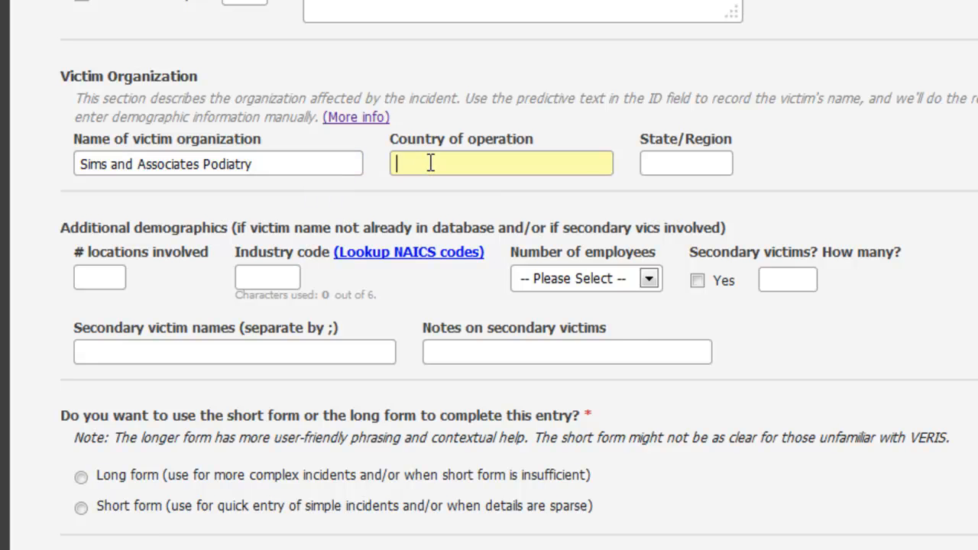
pyautogui.write('United')
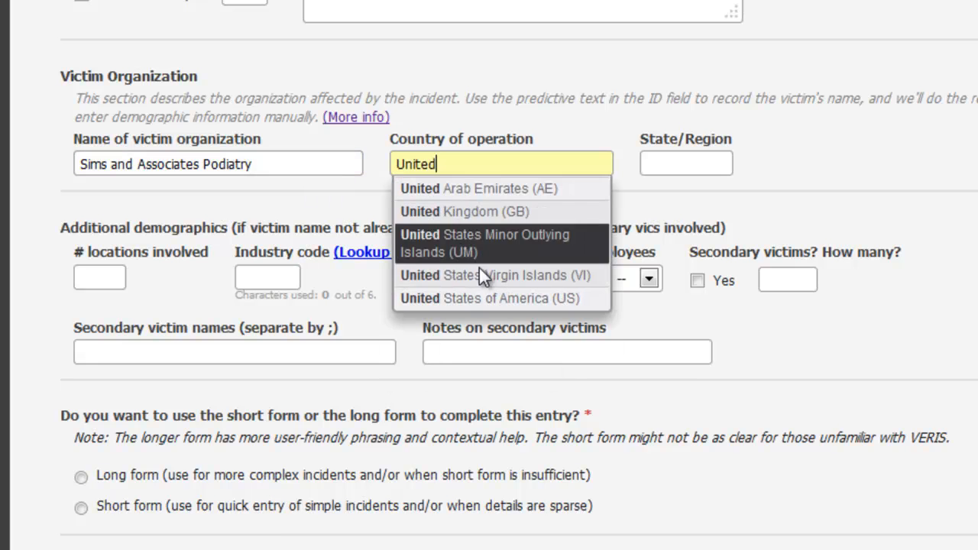
pyautogui.click(488, 289)
pyautogui.click(682, 158)
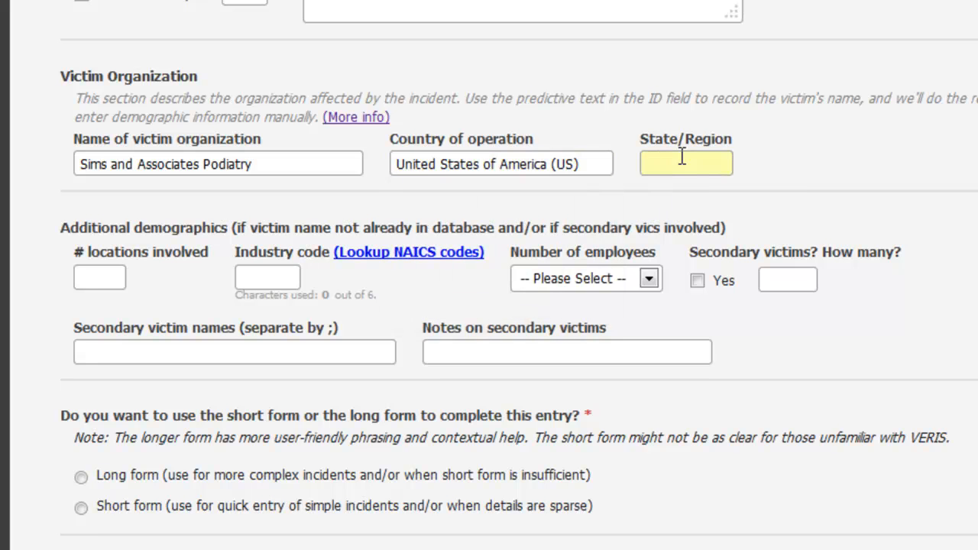
pyautogui.write('NY')
pyautogui.click(794, 169)
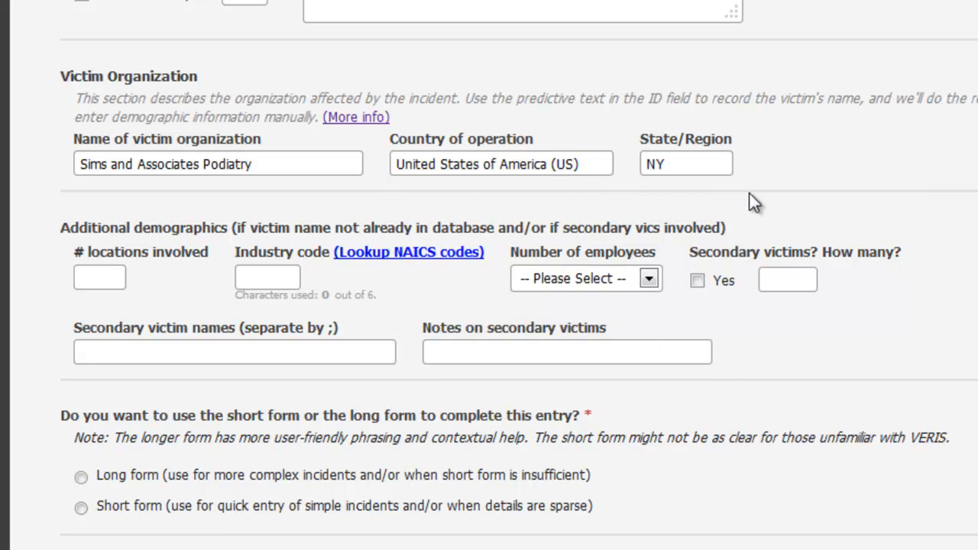
# - Copy code 621111 from Sector 62: Health Care and Social Assistance in the NAICS code list into the form's industry code
pyautogui.click(260, 279)
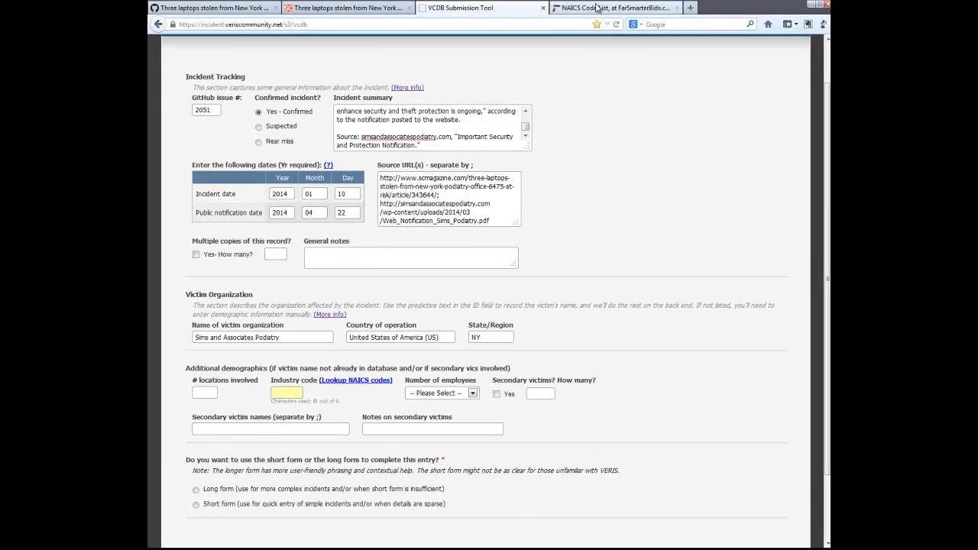
pyautogui.click(419, 269)
pyautogui.press('F11')
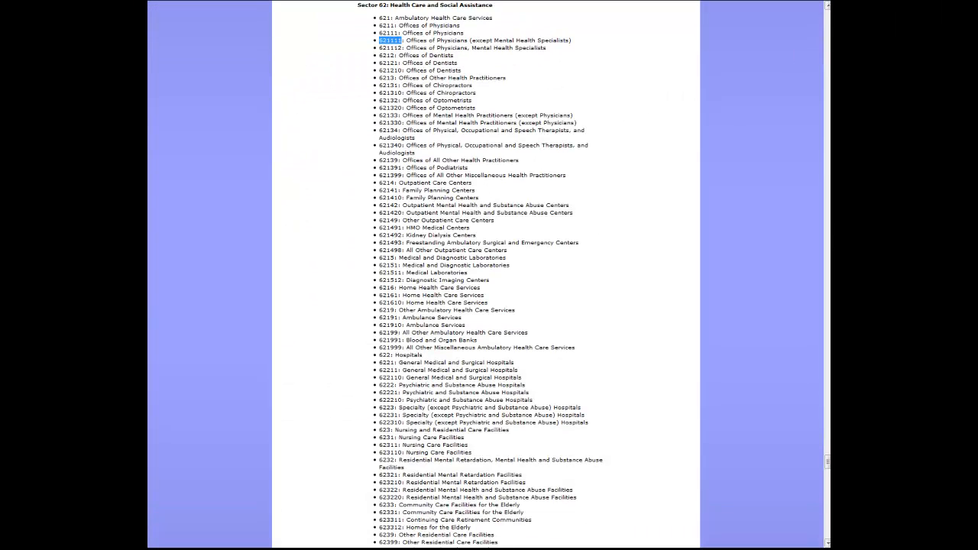
pyautogui.moveTo(827, 461); pyautogui.dragTo(824, 297)
pyautogui.moveTo(828, 371); pyautogui.dragTo(826, 15)
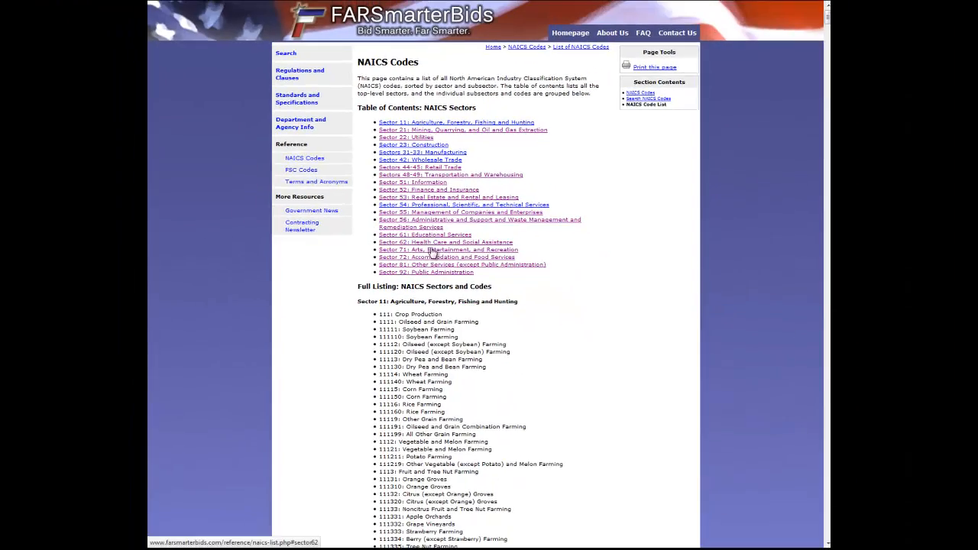
pyautogui.click(434, 243)
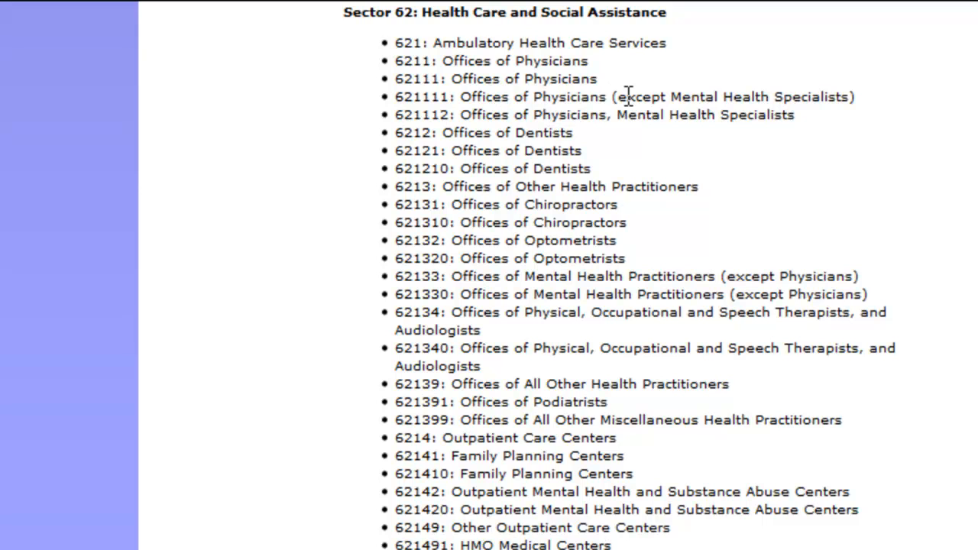
pyautogui.doubleClick(424, 97)
pyautogui.hotkey('ctrl', 'c')
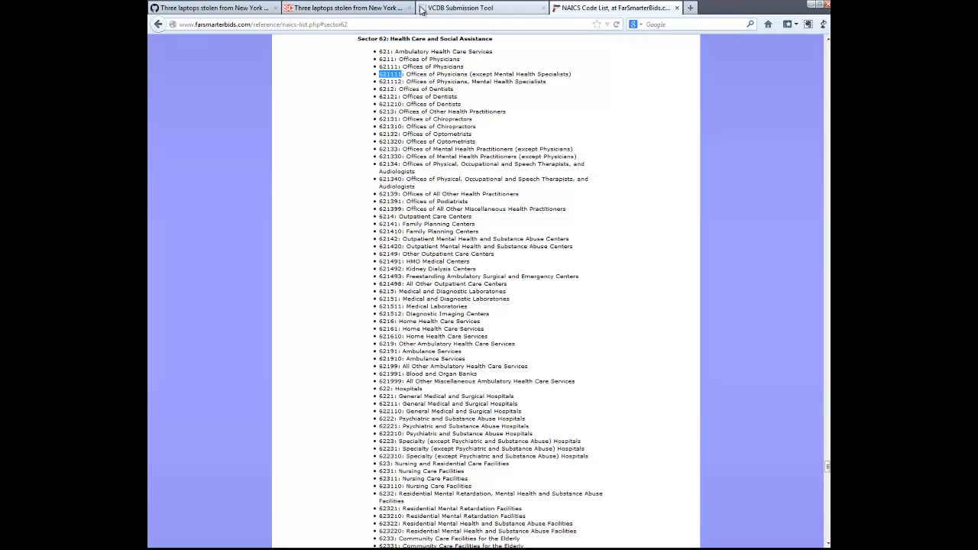
pyautogui.click(460, 6)
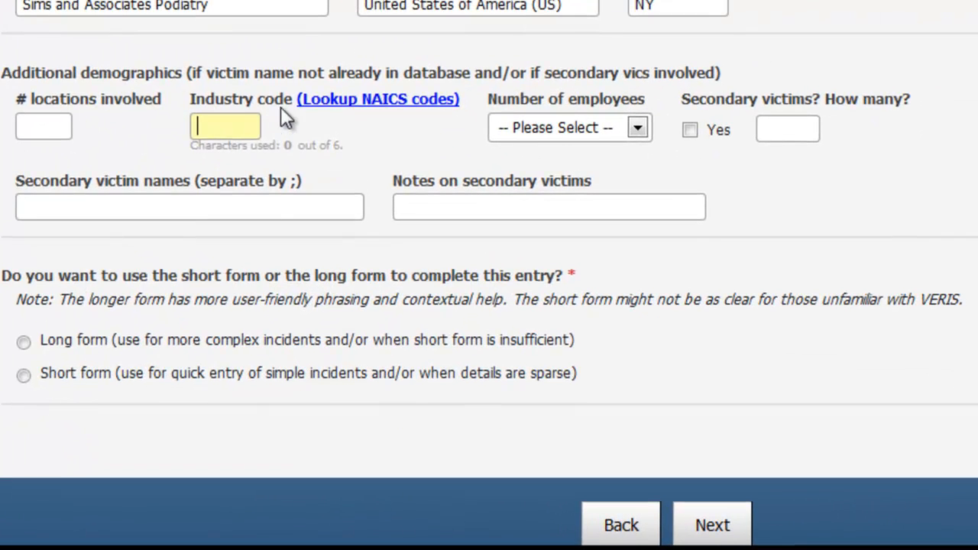
pyautogui.hotkey('ctrl', 'v')
# - Set the victim organization's number of employees to Unknown
pyautogui.click(544, 128)
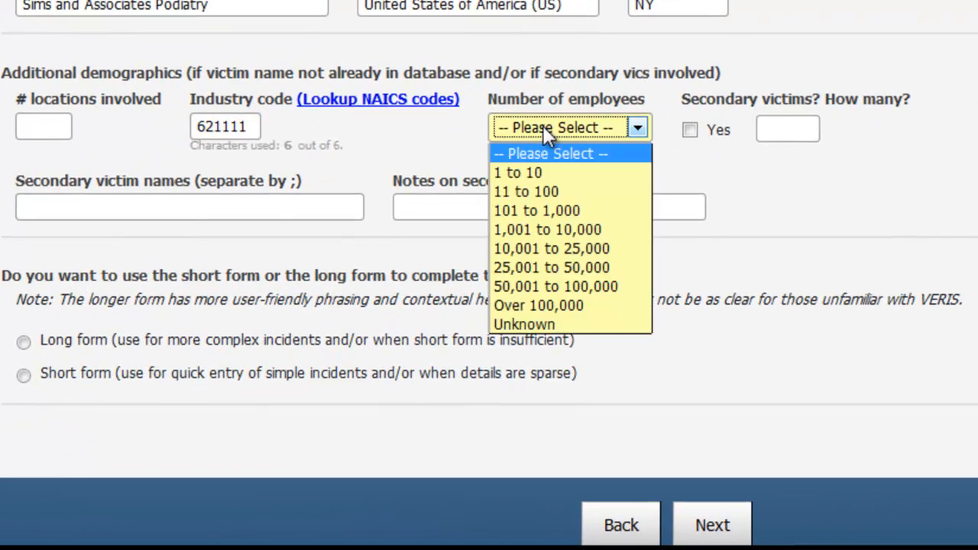
pyautogui.click(560, 323)
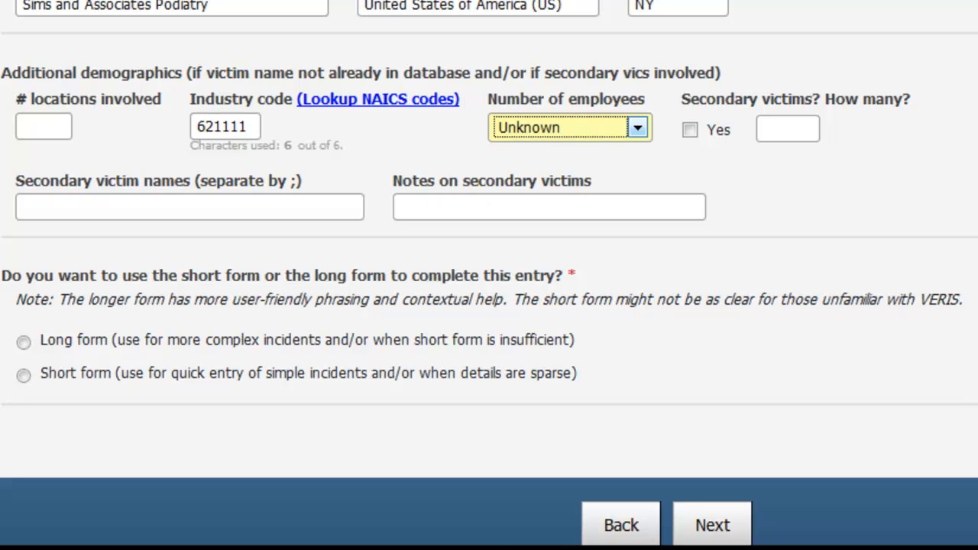
pyautogui.click(737, 175)
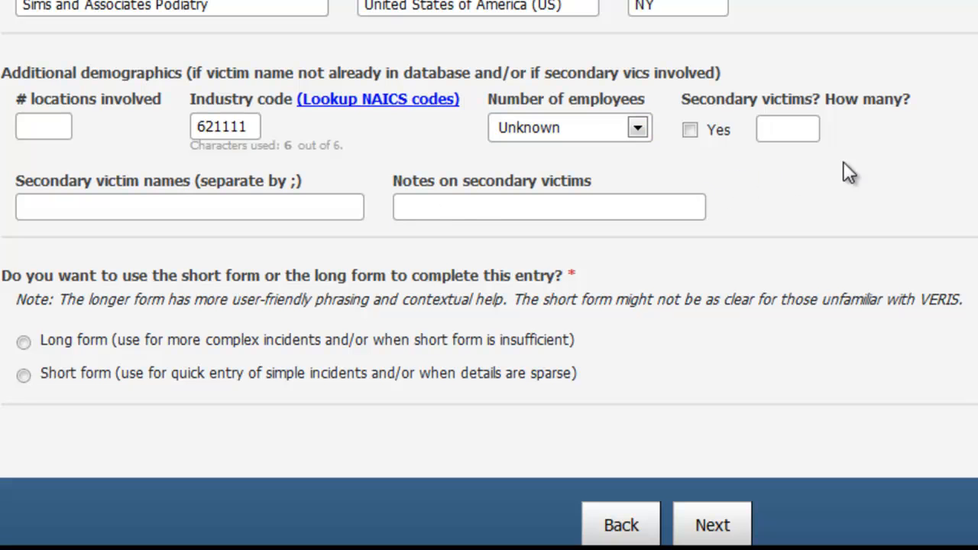
# - Choose the short form for completing this entry and continue to the incident description page
pyautogui.scroll(-3, 909, 114)
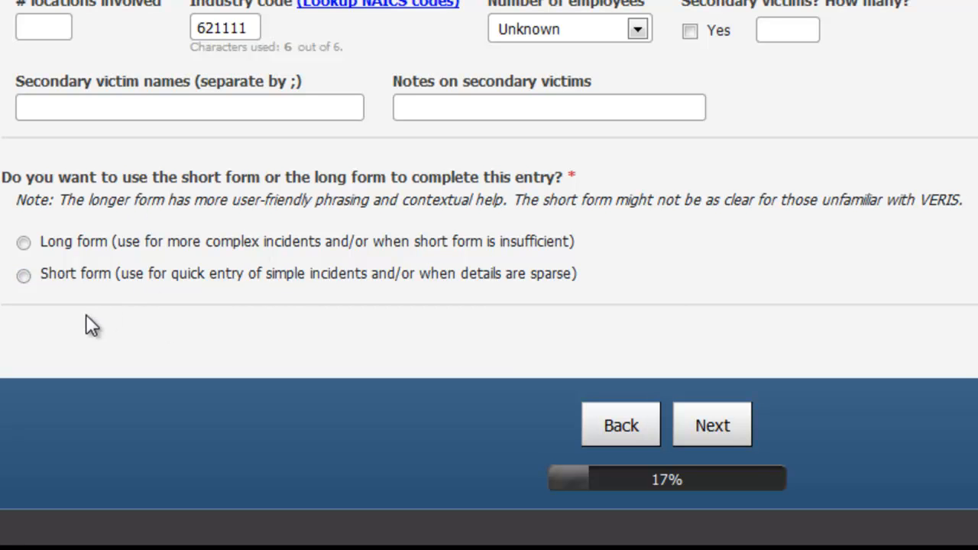
pyautogui.click(89, 277)
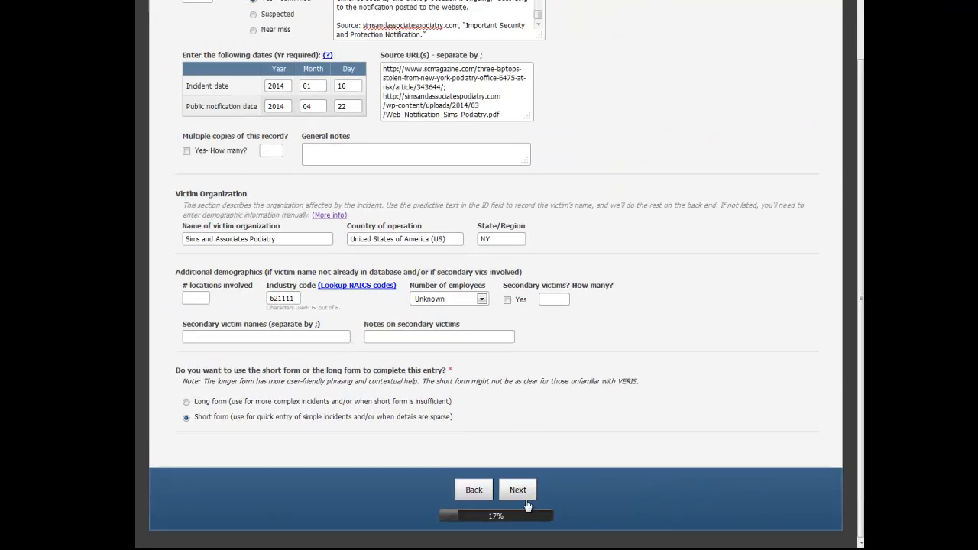
pyautogui.click(712, 426)
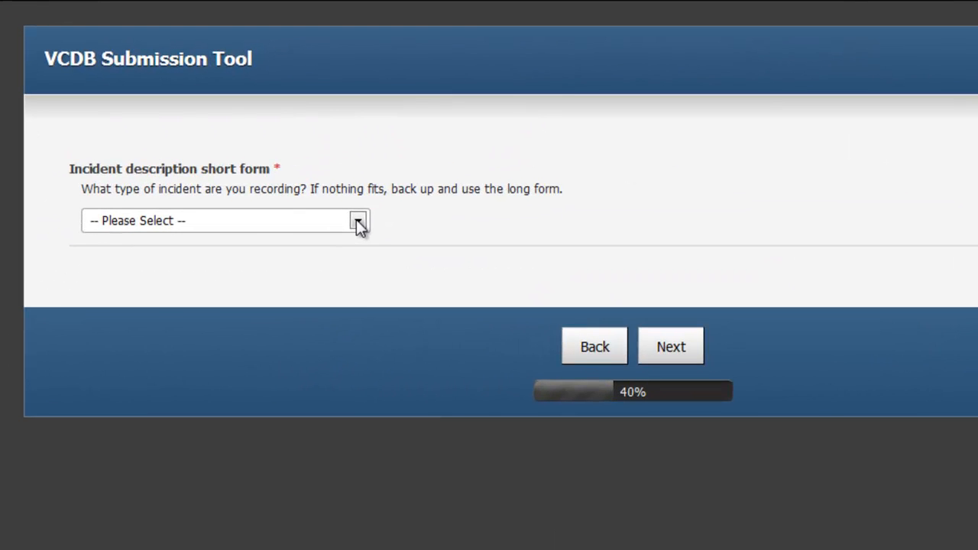
# - Classify the incident as Theft of physical assets (Physical), with U - Laptop as the stolen asset and E: Unknown as the actor variety
pyautogui.click(358, 221)
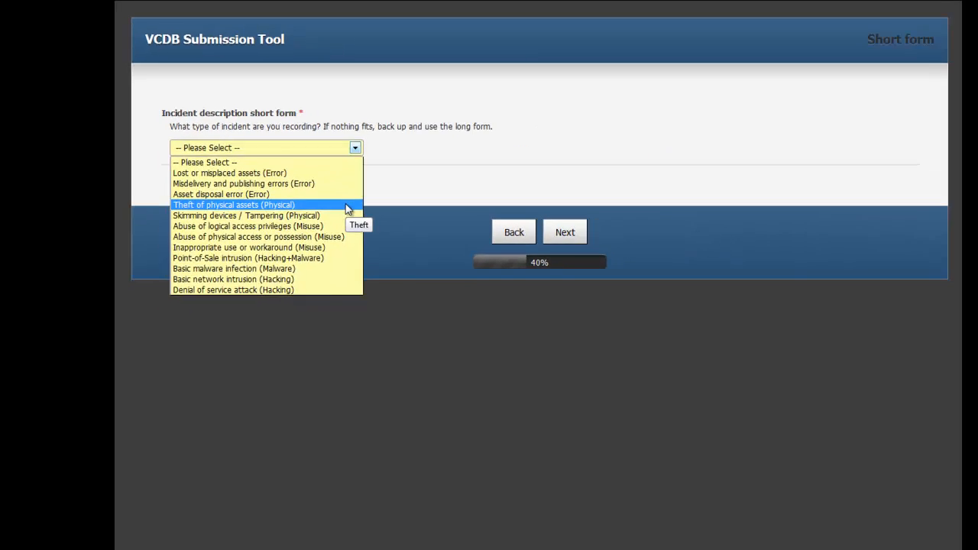
pyautogui.click(382, 330)
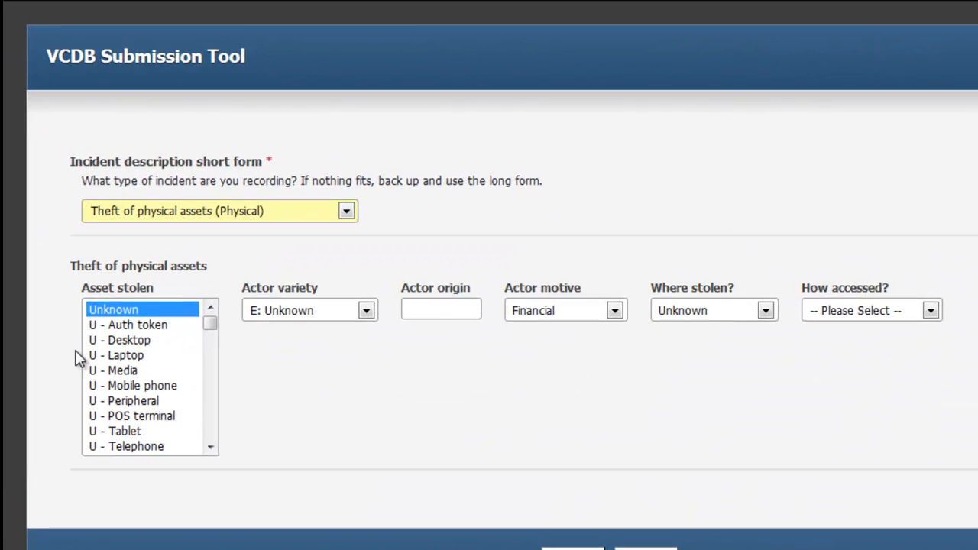
pyautogui.click(112, 355)
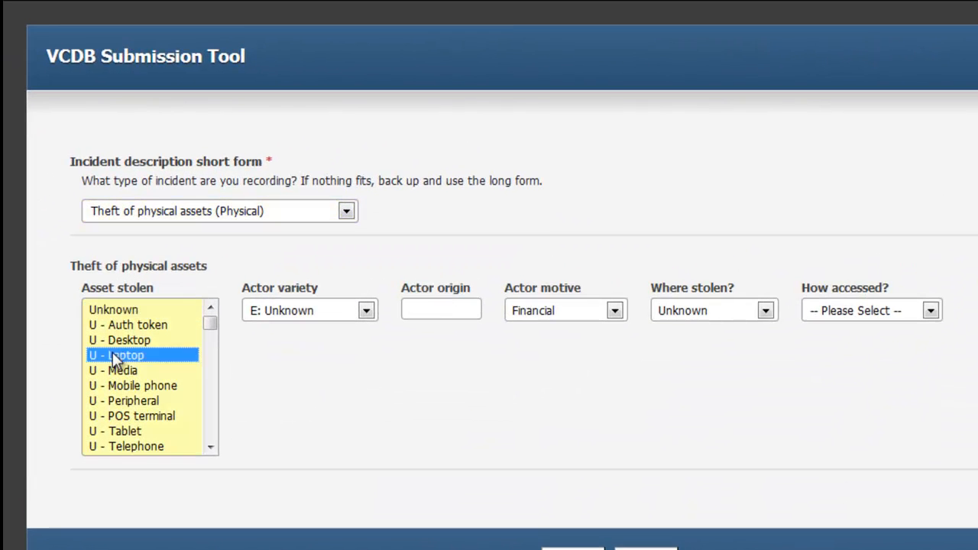
pyautogui.click(367, 311)
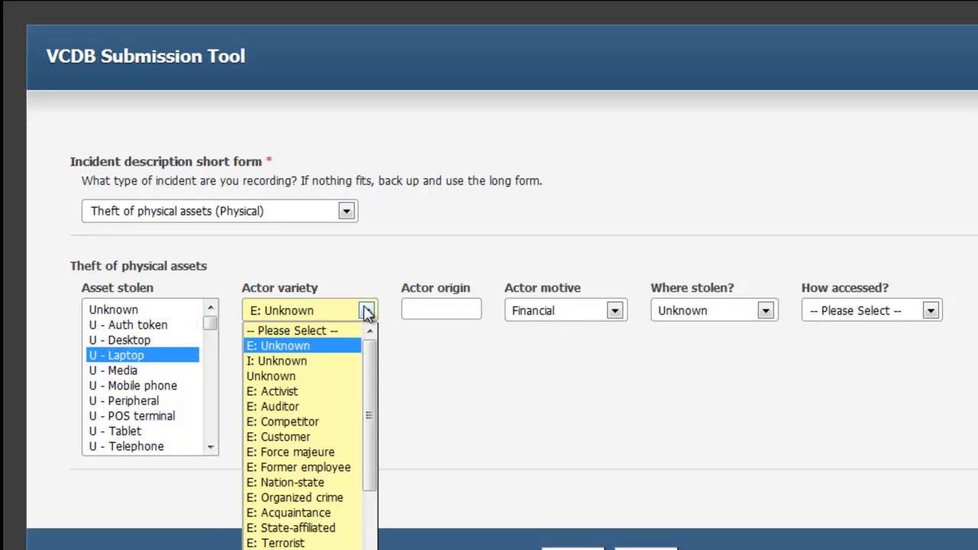
pyautogui.click(314, 344)
pyautogui.click(449, 312)
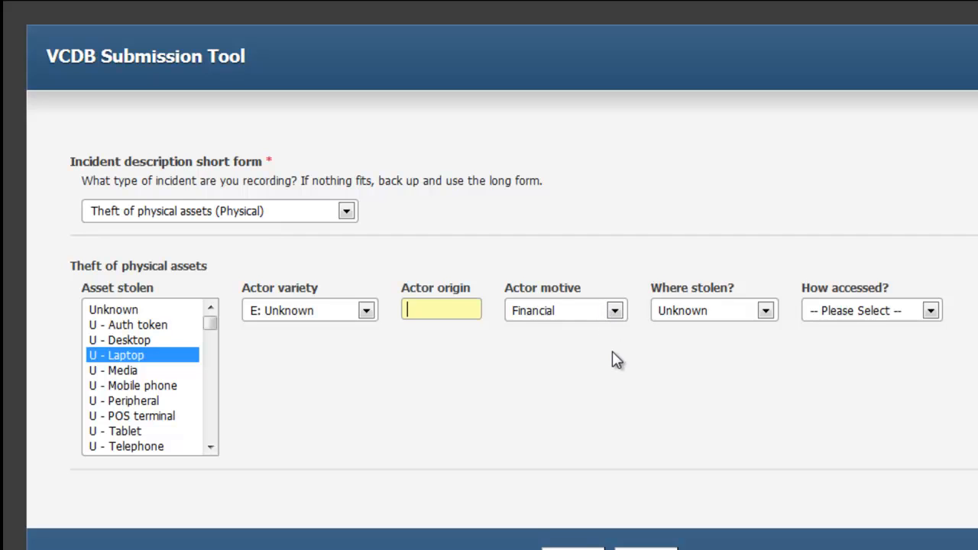
# - Check the article for the theft location, then set where stolen to Victim work area and how accessed to Unknown
pyautogui.click(767, 314)
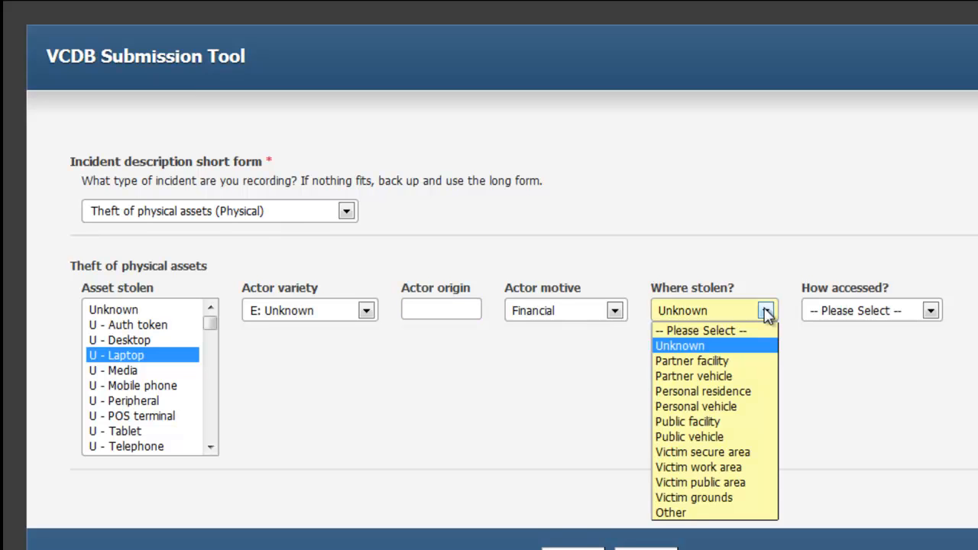
pyautogui.click(767, 313)
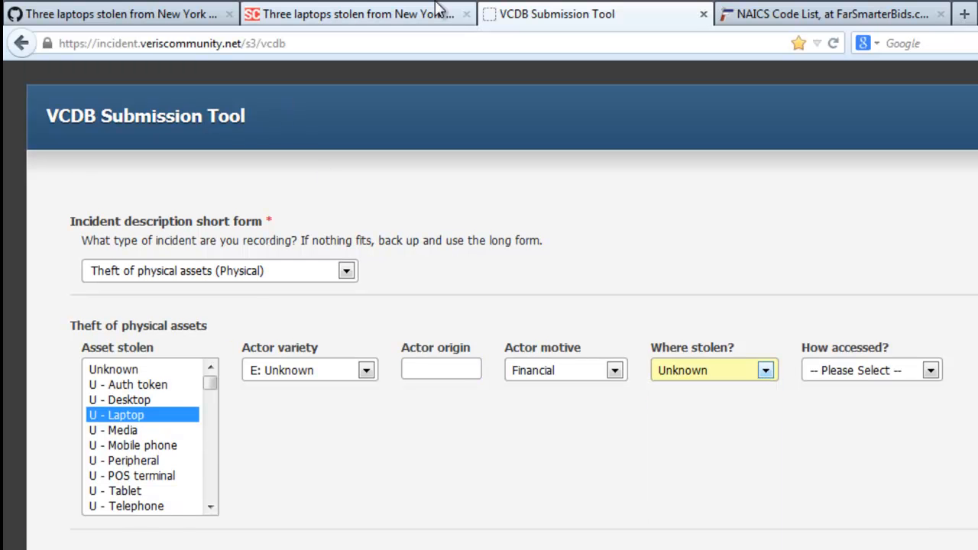
pyautogui.click(440, 7)
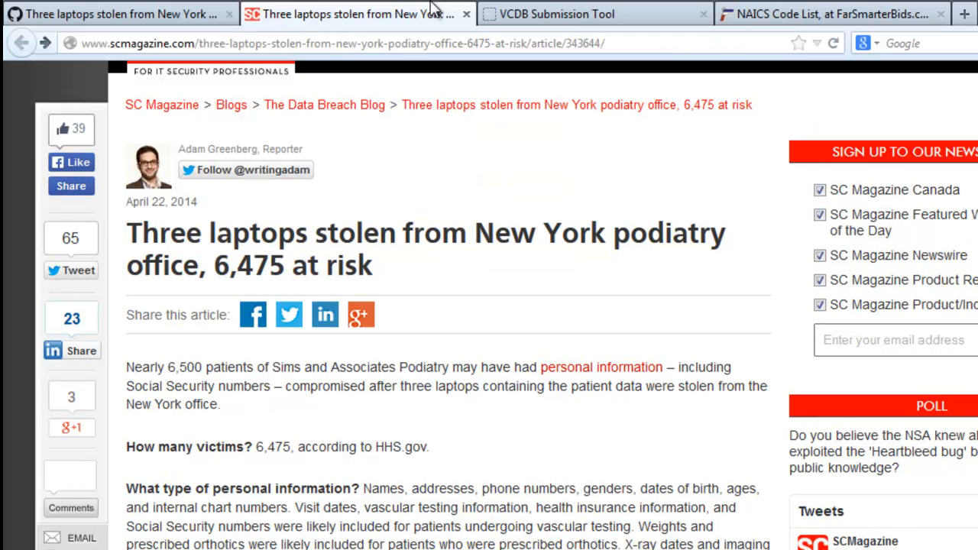
pyautogui.click(519, 16)
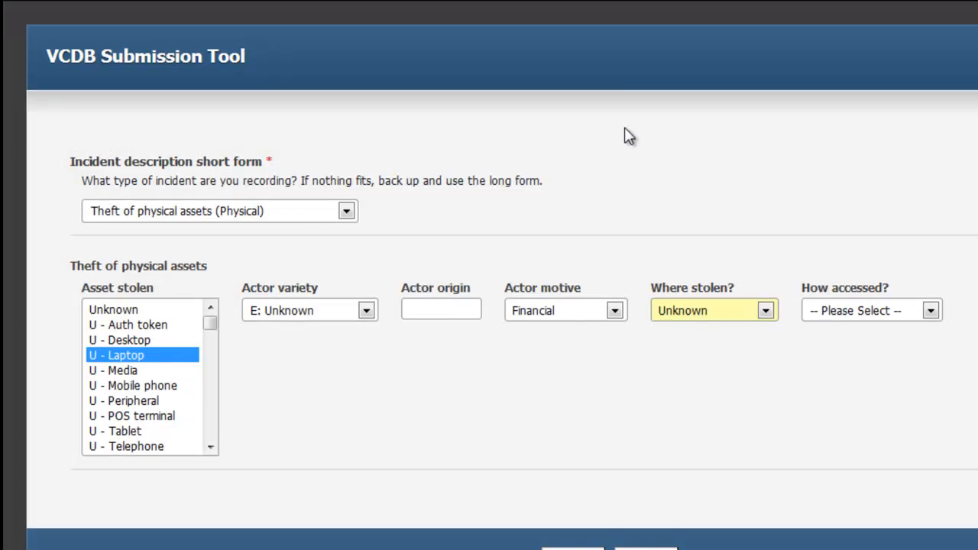
pyautogui.click(709, 314)
pyautogui.click(729, 466)
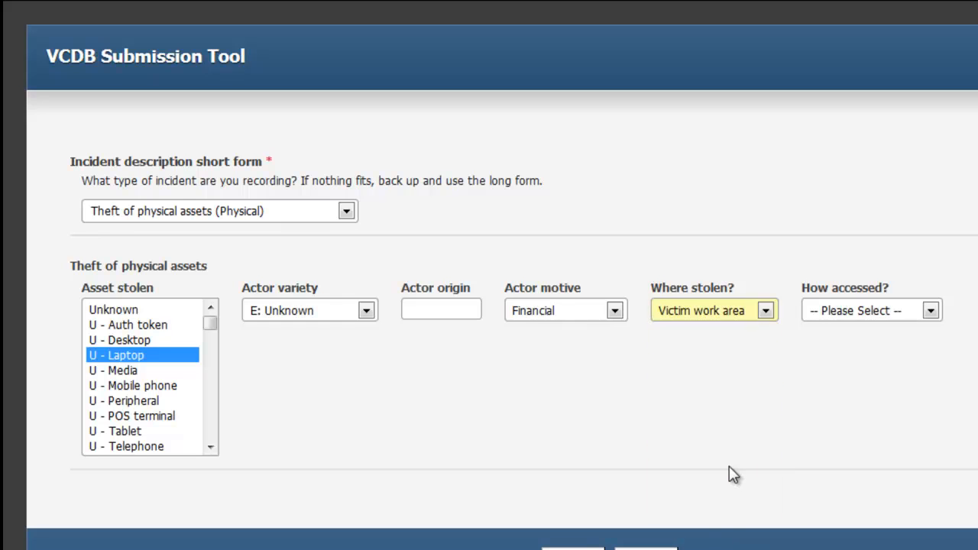
pyautogui.click(927, 313)
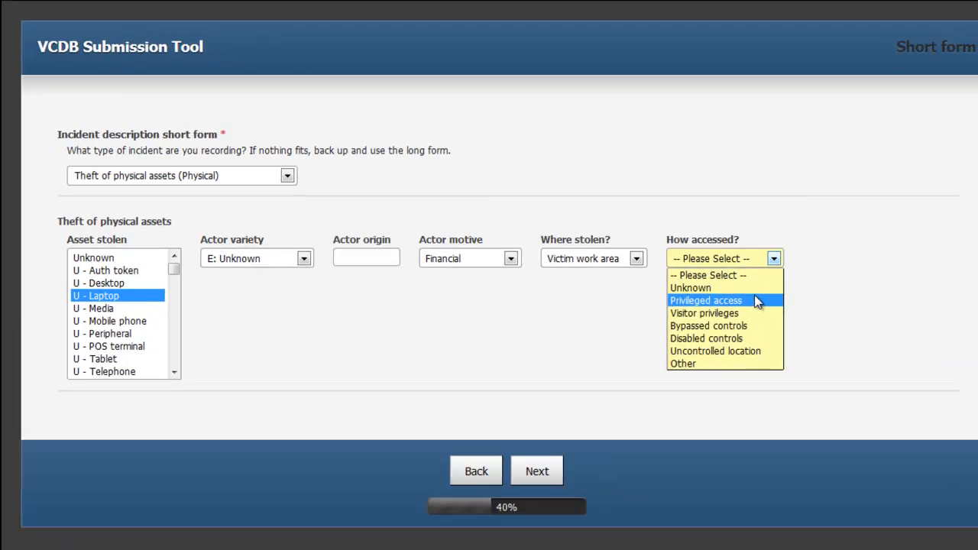
pyautogui.click(833, 346)
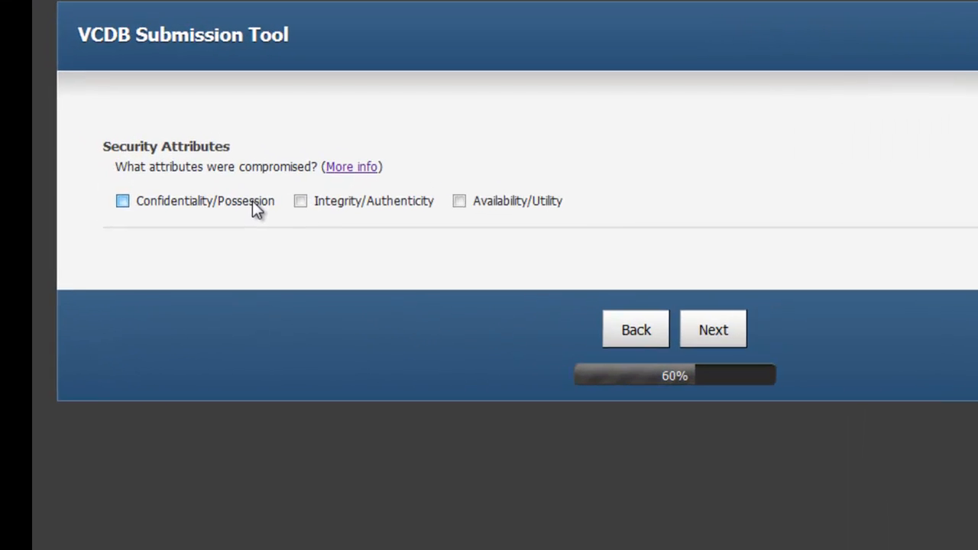
# - Mark Confidentiality/Possession and Availability/Utility as the compromised security attributes
pyautogui.click(148, 147)
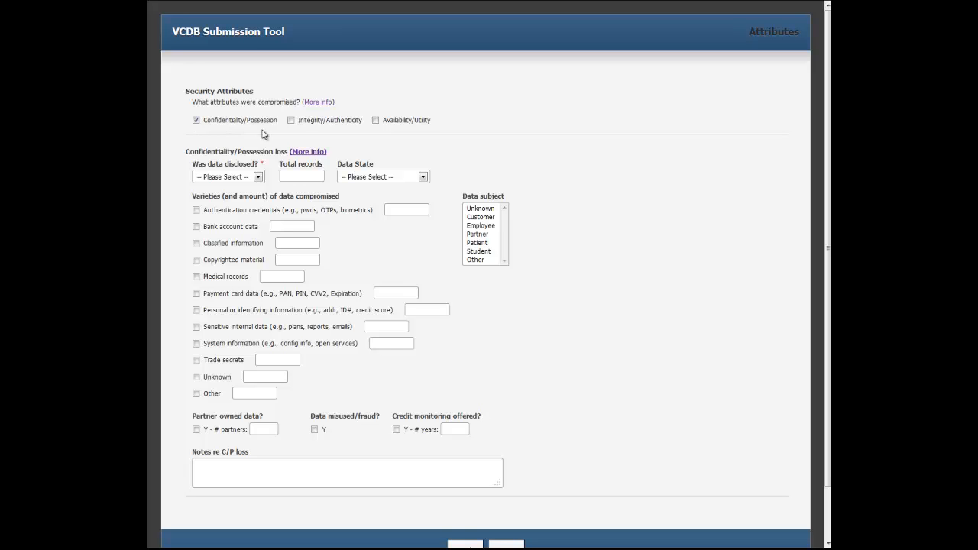
pyautogui.click(396, 122)
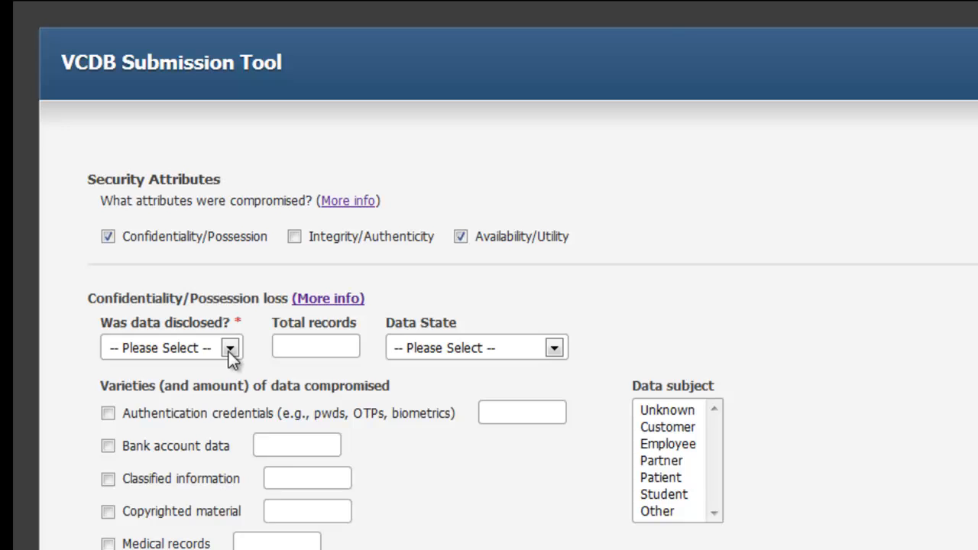
# - Set data disclosure to Potentially (at risk), total records to 6475 per the article, and data state to Stored unencrypted
pyautogui.click(229, 349)
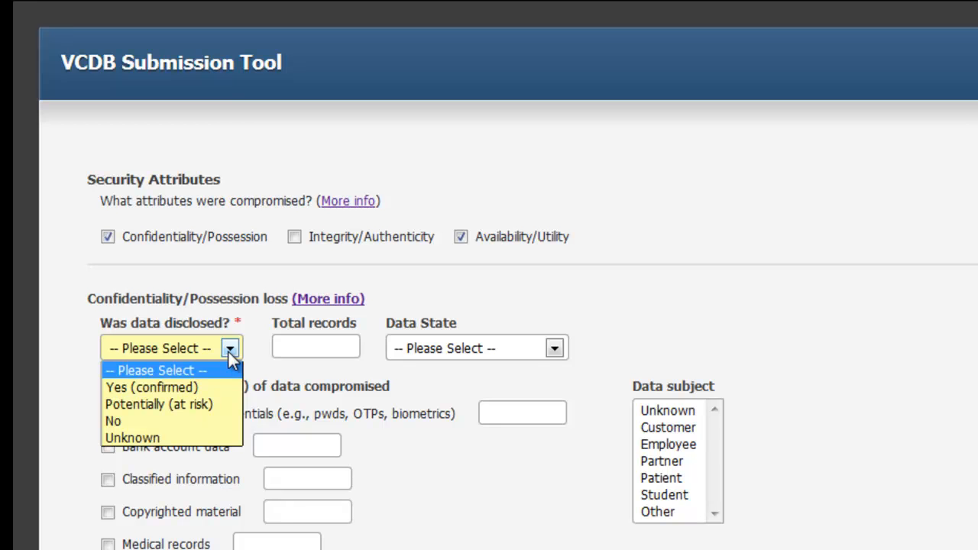
pyautogui.click(217, 407)
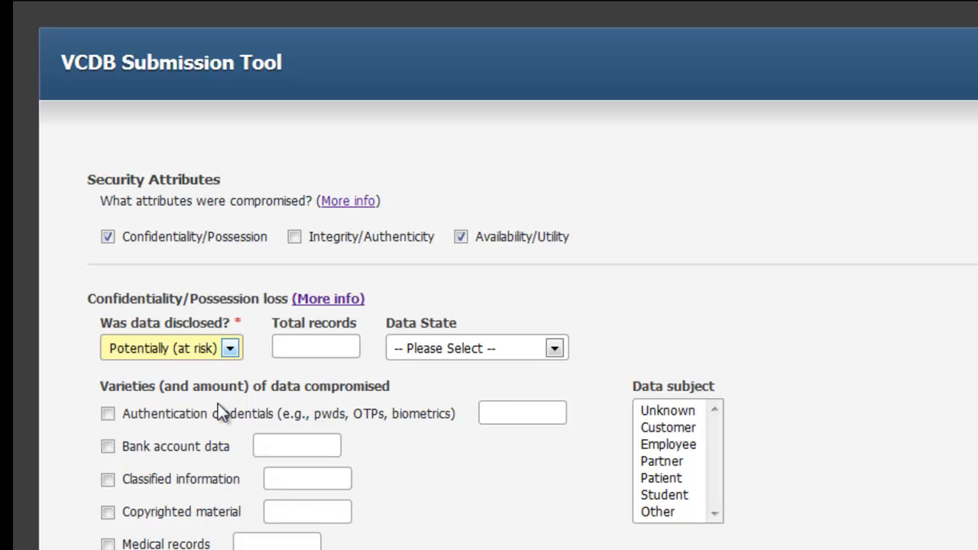
pyautogui.click(305, 347)
pyautogui.click(463, 10)
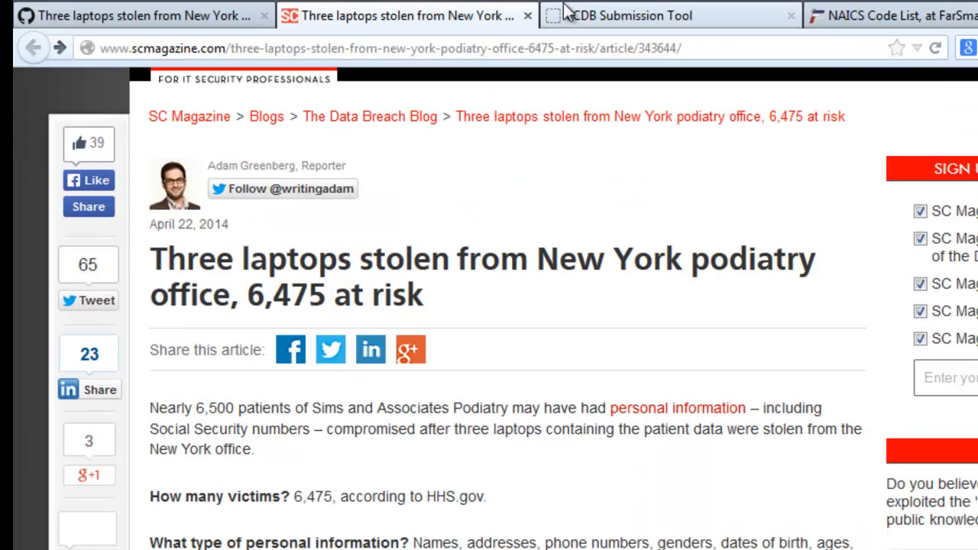
pyautogui.click(580, 10)
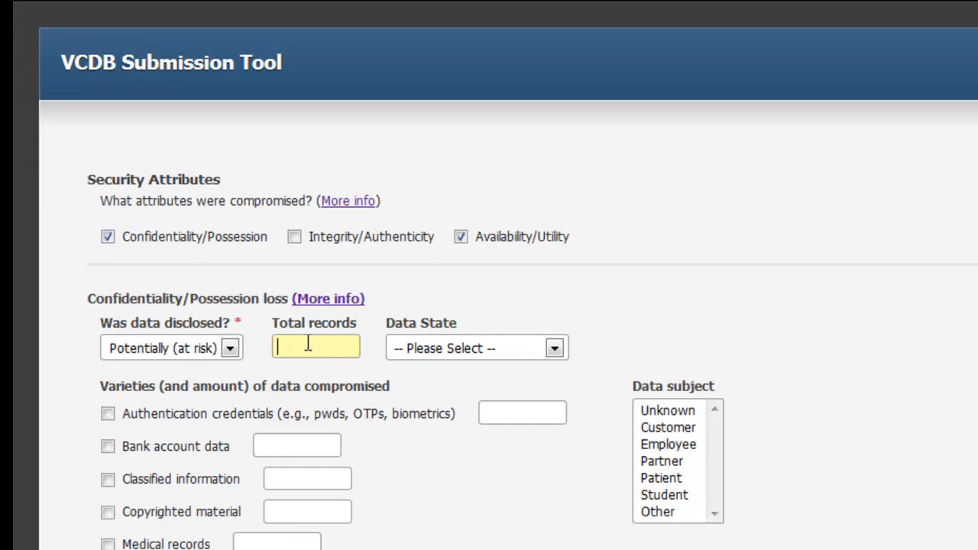
pyautogui.click(308, 345)
pyautogui.write('6475')
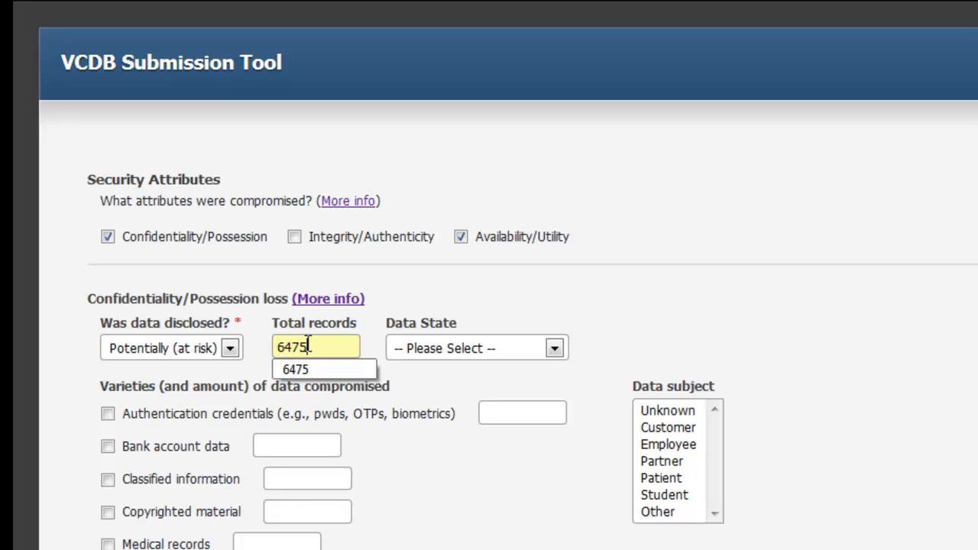
pyautogui.click(451, 345)
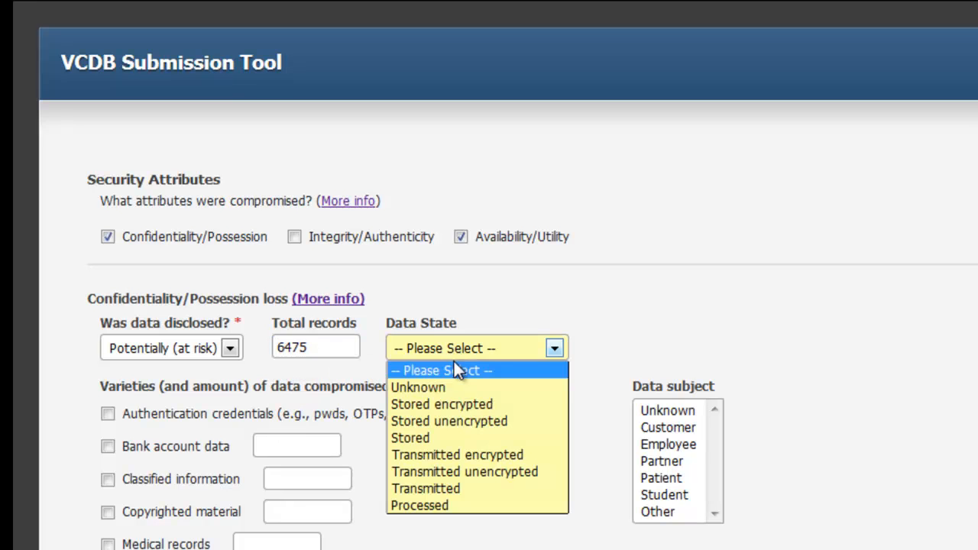
pyautogui.click(493, 421)
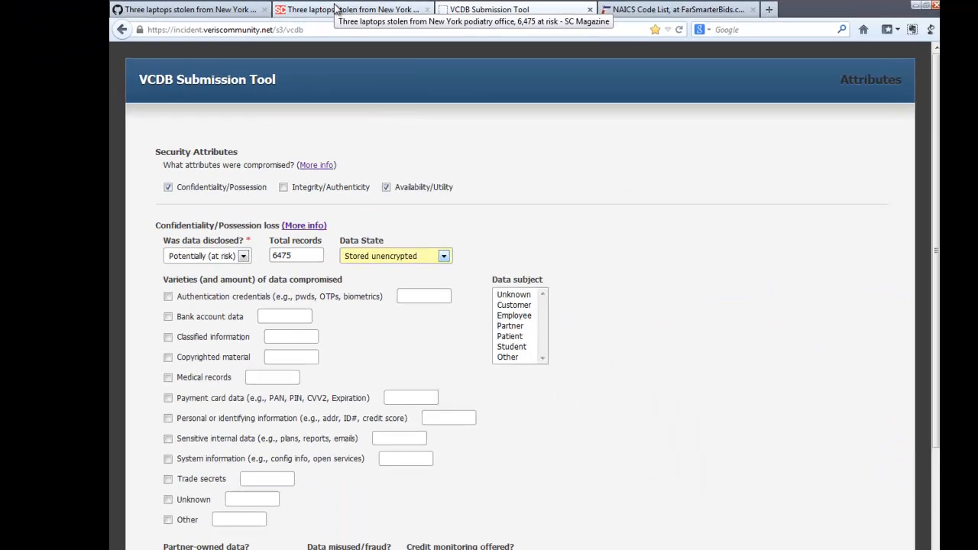
# - Check the article for the type of data exposed, then record 6475 Medical records with Patient as the data subject
pyautogui.click(380, 14)
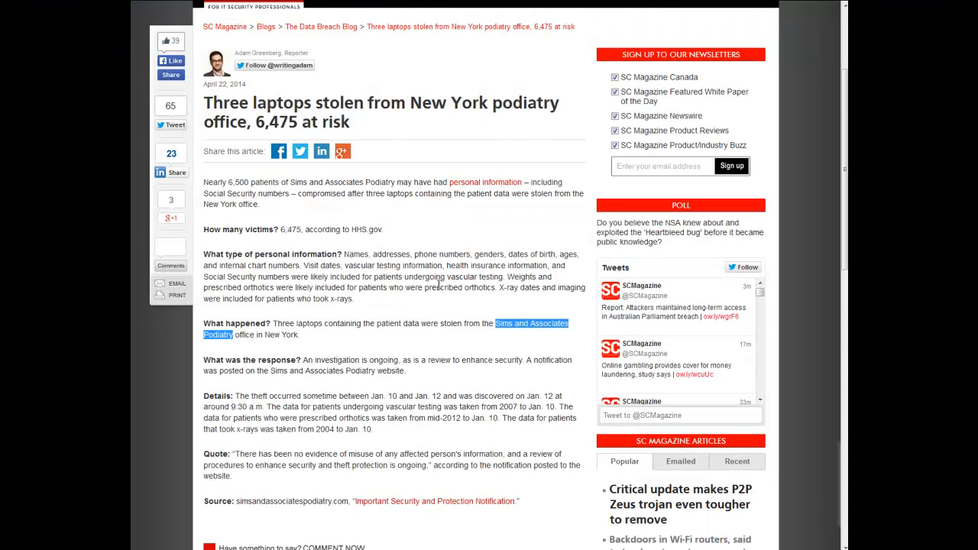
pyautogui.click(328, 360)
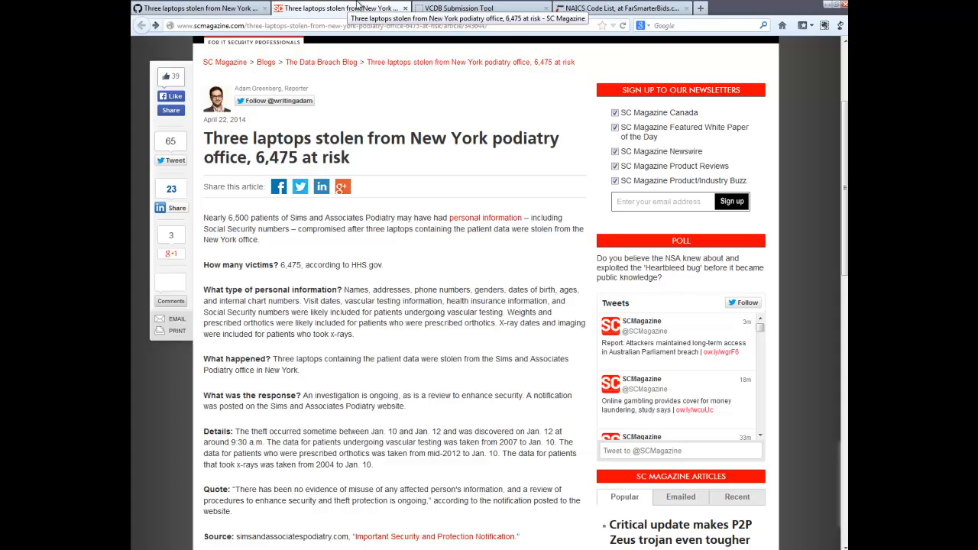
pyautogui.click(451, 9)
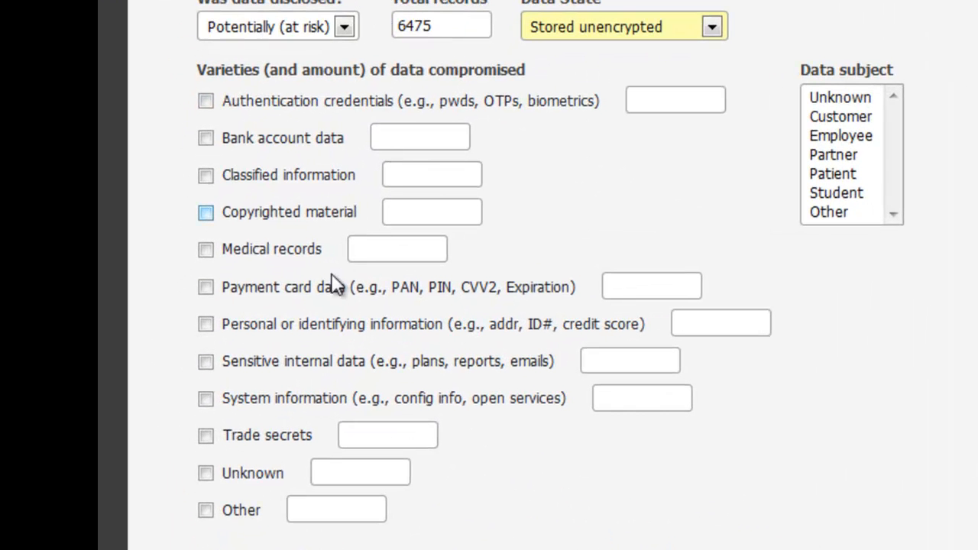
pyautogui.click(391, 255)
pyautogui.write('6475')
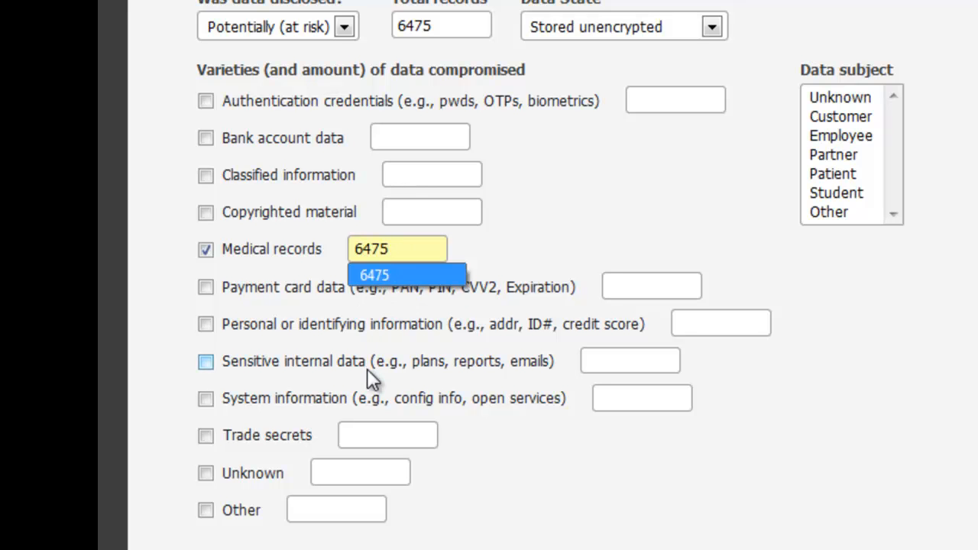
pyautogui.click(530, 236)
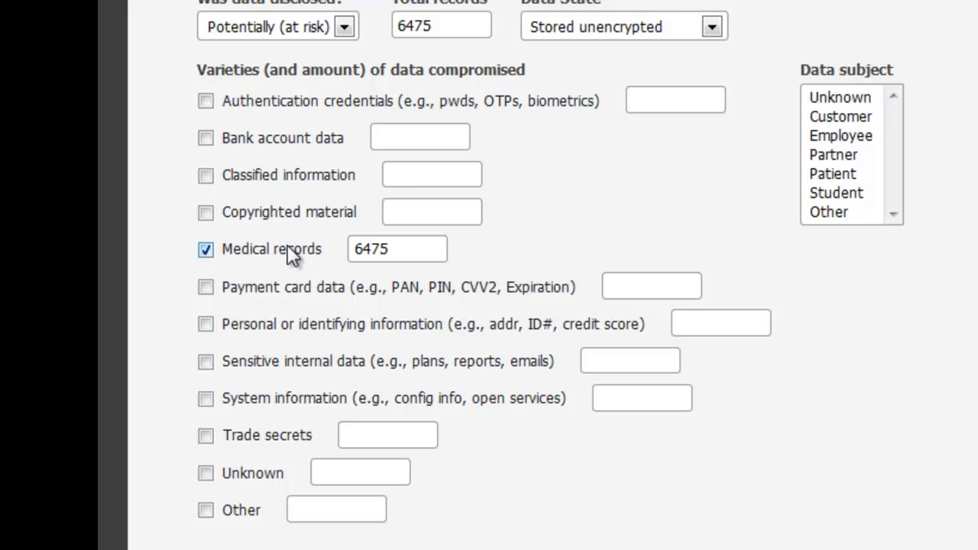
pyautogui.click(856, 177)
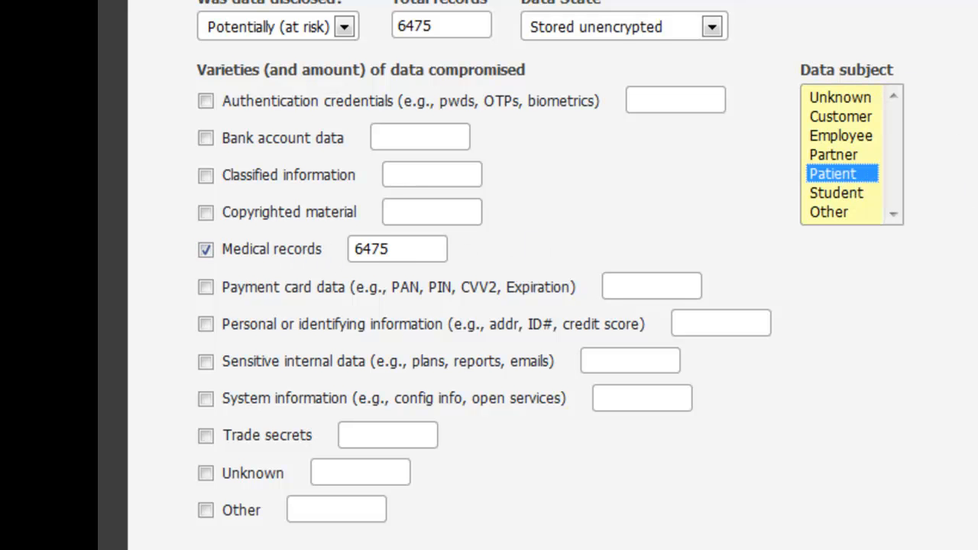
# - Open the article's source link "Important Security and Protection Notification" in a separate window and examine it for credit monitoring details, then close it
pyautogui.scroll(-5, 975, 191)
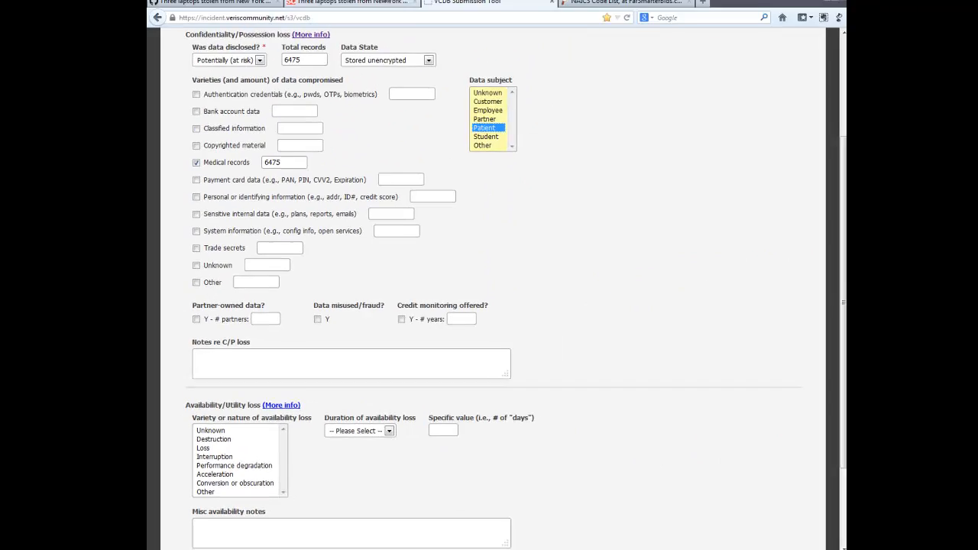
pyautogui.click(376, 6)
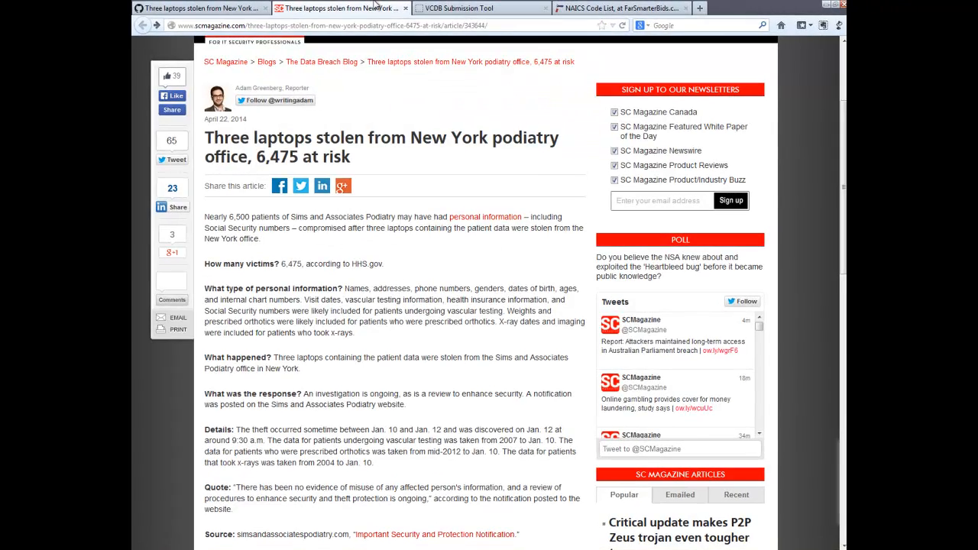
pyautogui.press('F11')
pyautogui.scroll(-3, 469, 260)
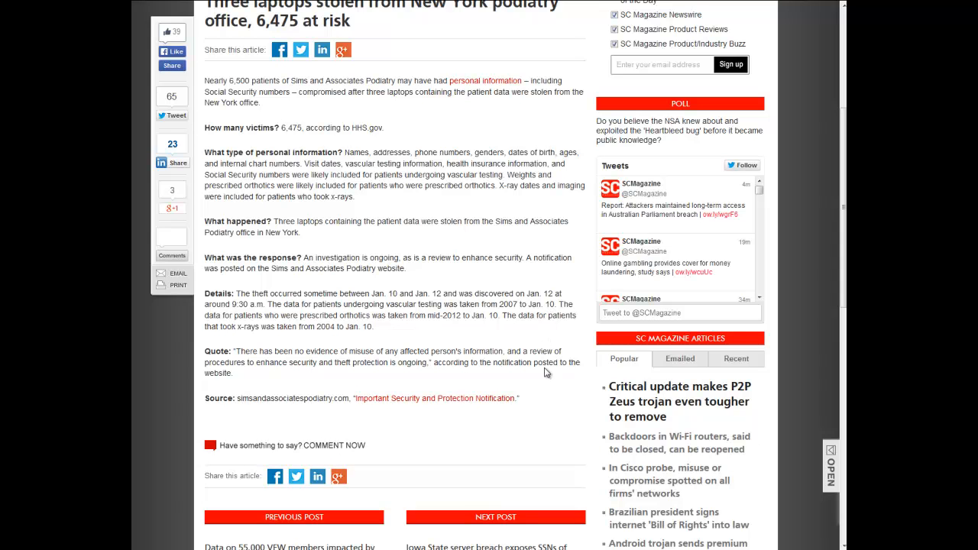
pyautogui.rightClick(444, 398)
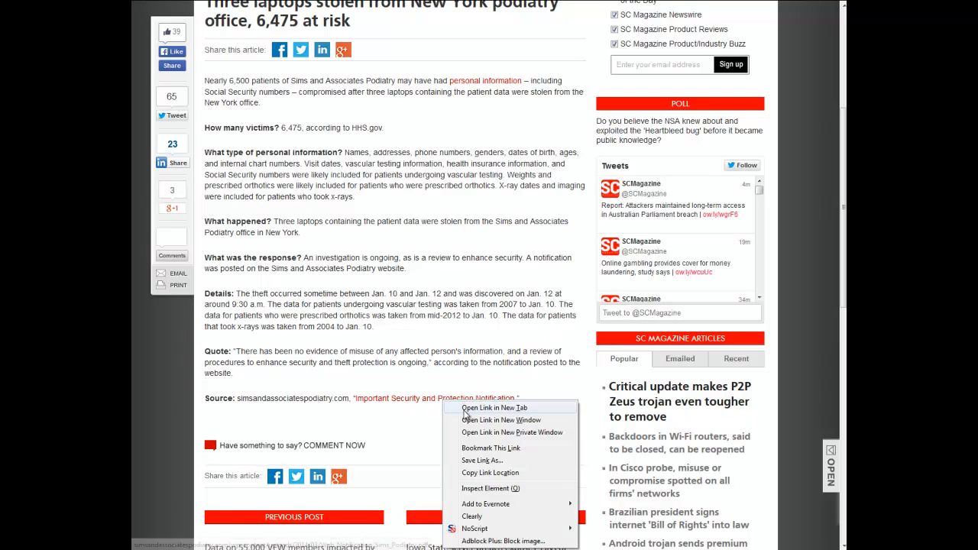
pyautogui.click(466, 420)
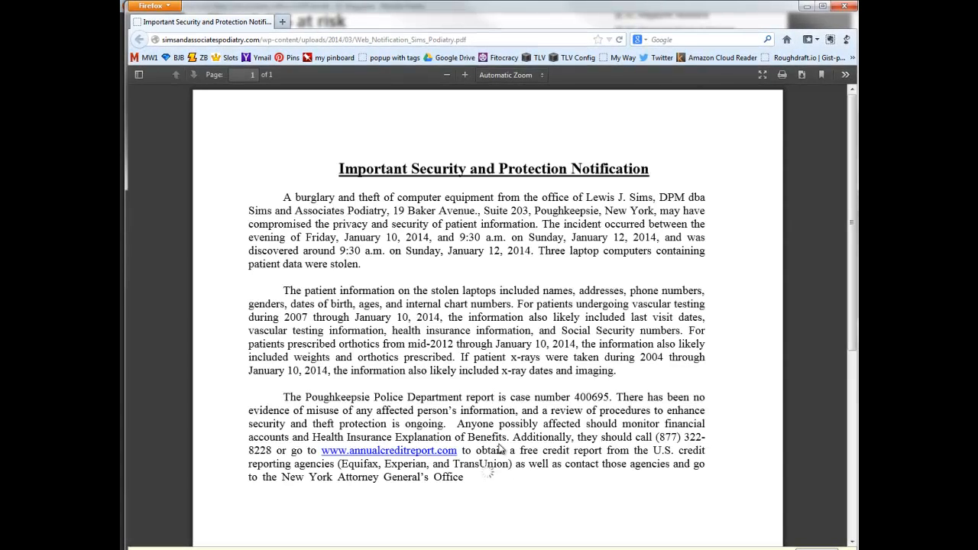
pyautogui.scroll(-2, 780, 386)
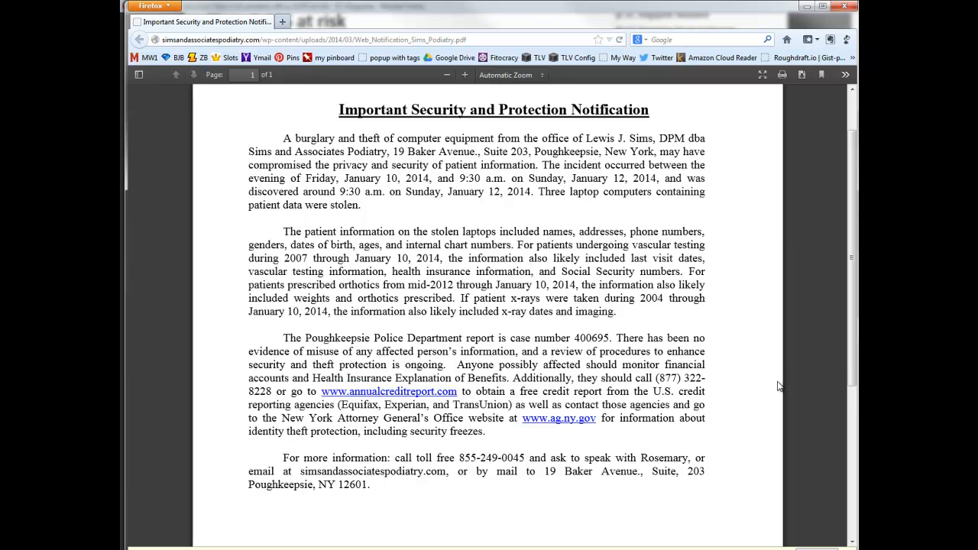
pyautogui.scroll(-1, 779, 385)
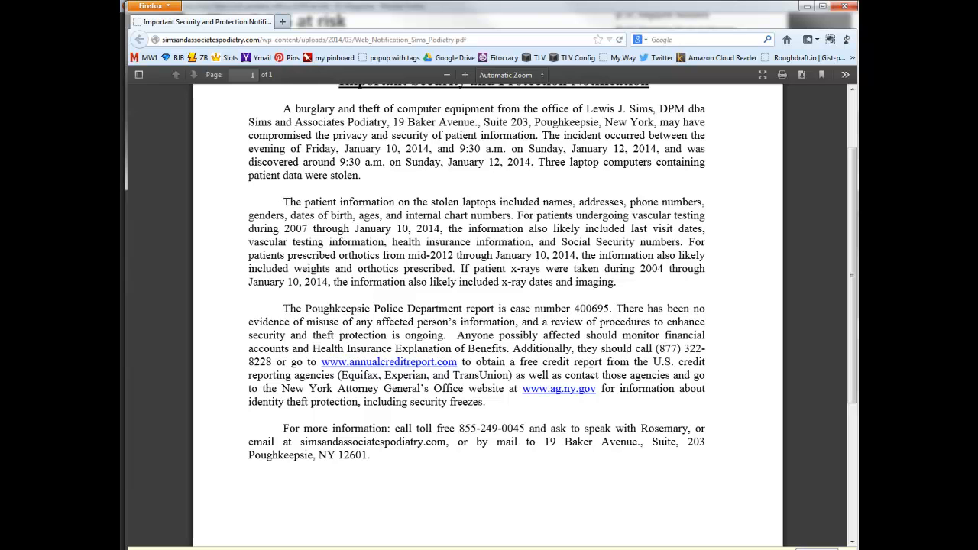
pyautogui.scroll(-2, 591, 372)
pyautogui.scroll(1, 591, 372)
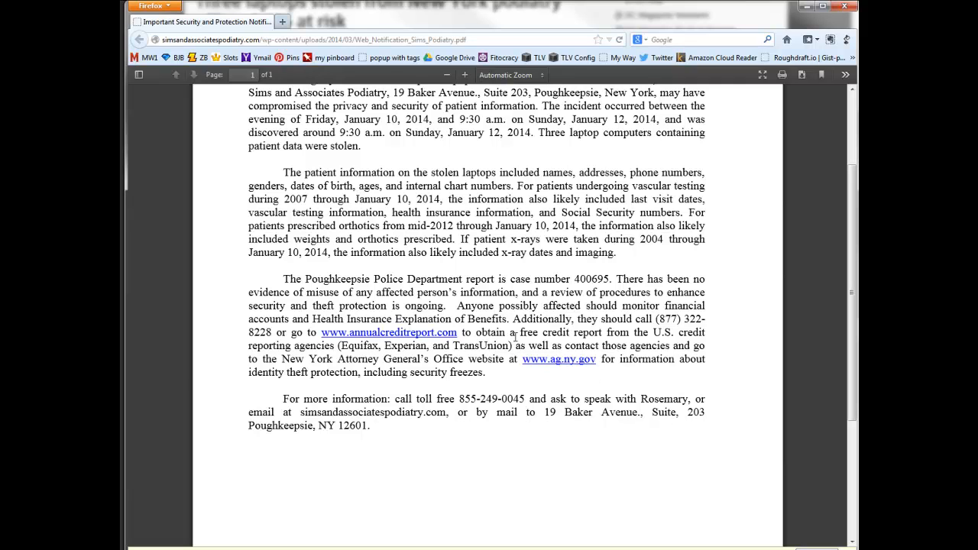
pyautogui.click(846, 8)
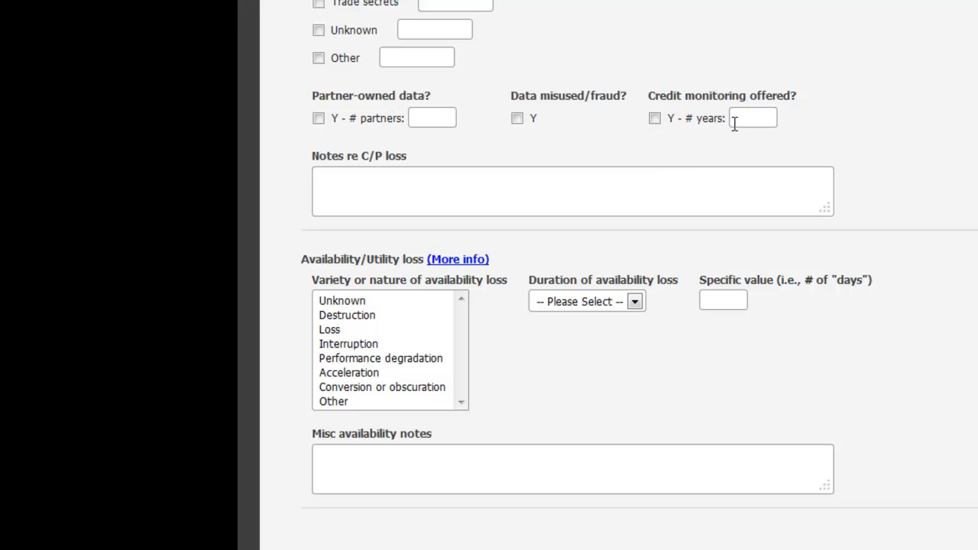
# - Set the availability loss variety to Loss with duration Unknown, and continue to the next page of the submission
pyautogui.scroll(-1, 618, 275)
pyautogui.scroll(-1, 618, 275)
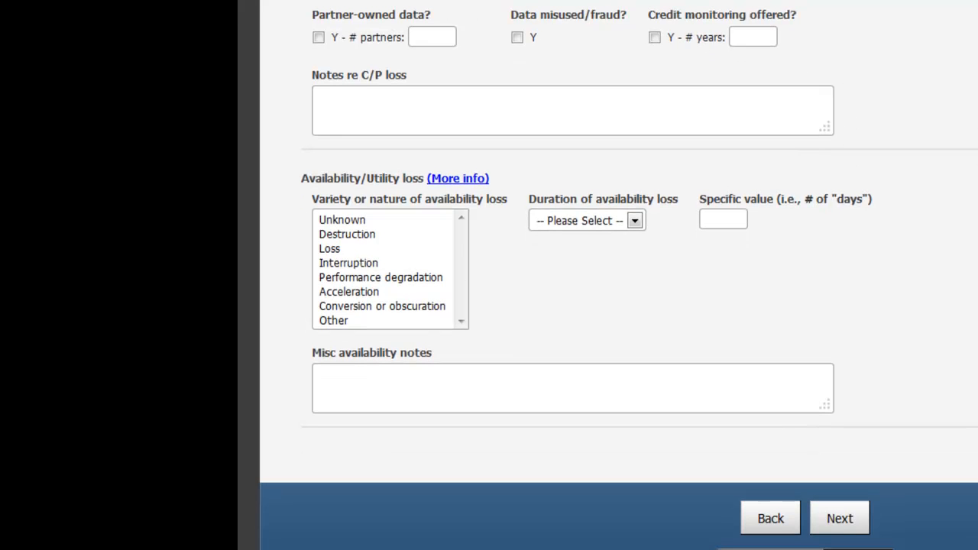
pyautogui.click(384, 250)
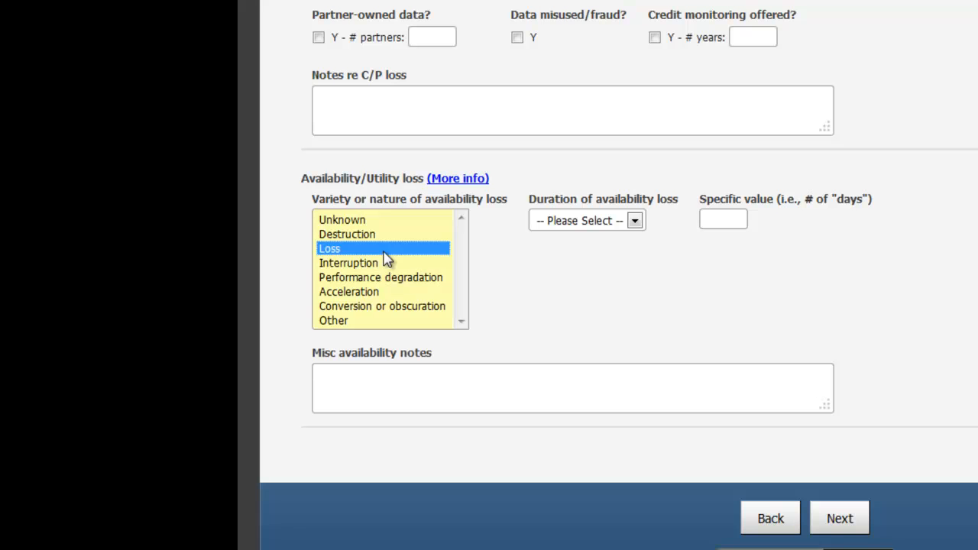
pyautogui.click(634, 222)
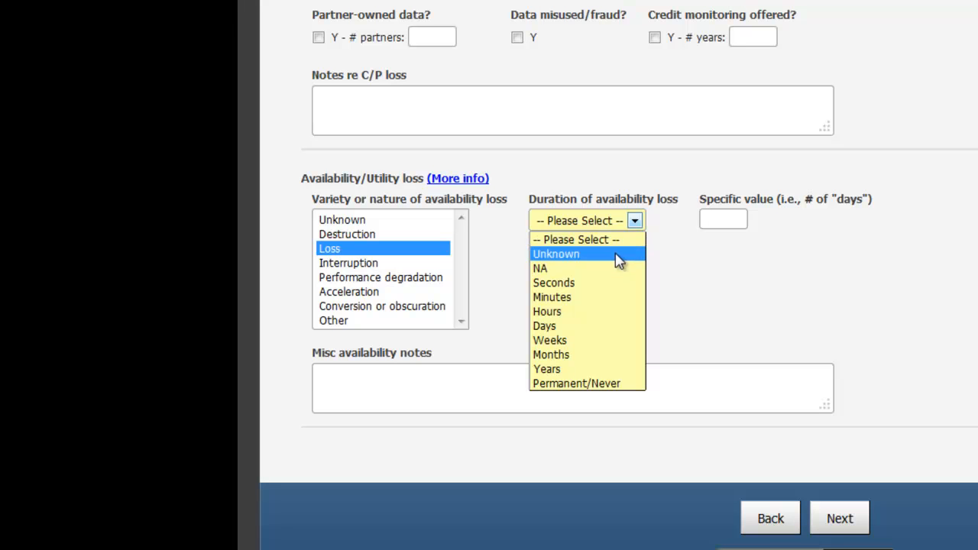
pyautogui.click(618, 256)
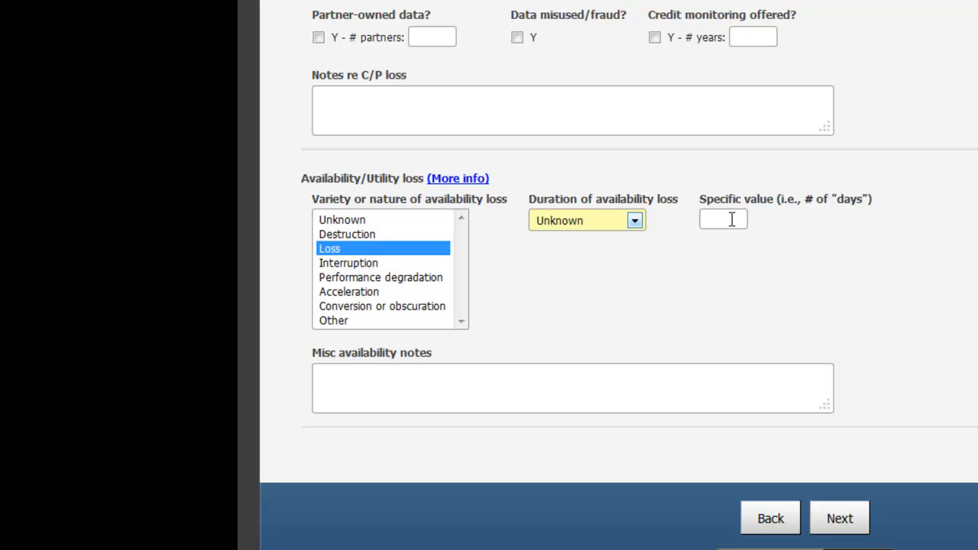
pyautogui.click(856, 517)
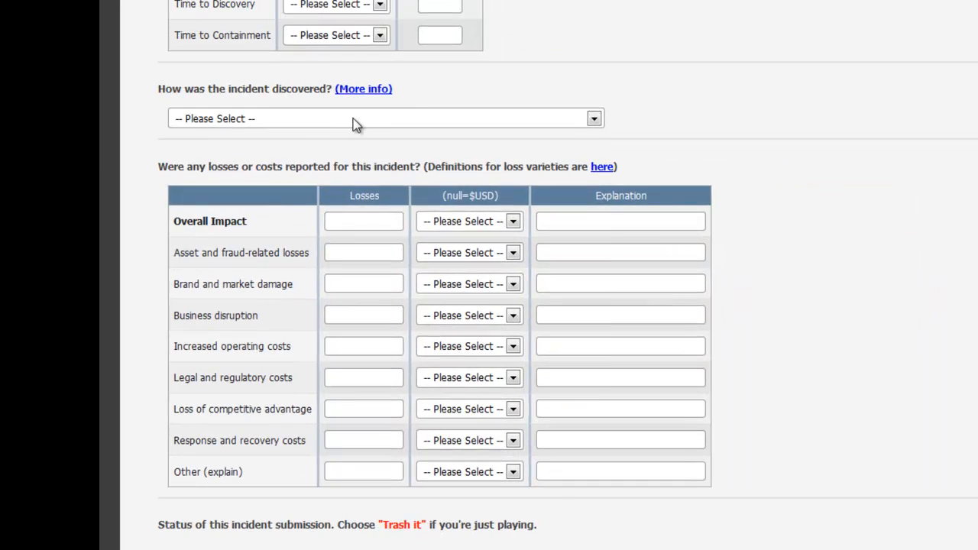
# - Set the discovery method to "Internal - unusual activity or system event reported by end-user" and submit the incident with the status Good to go!
pyautogui.click(500, 397)
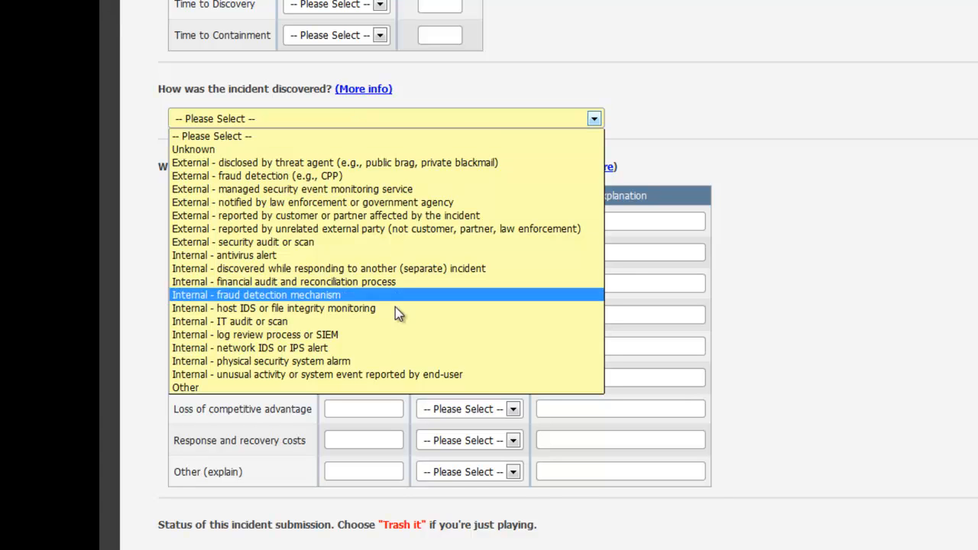
pyautogui.click(391, 374)
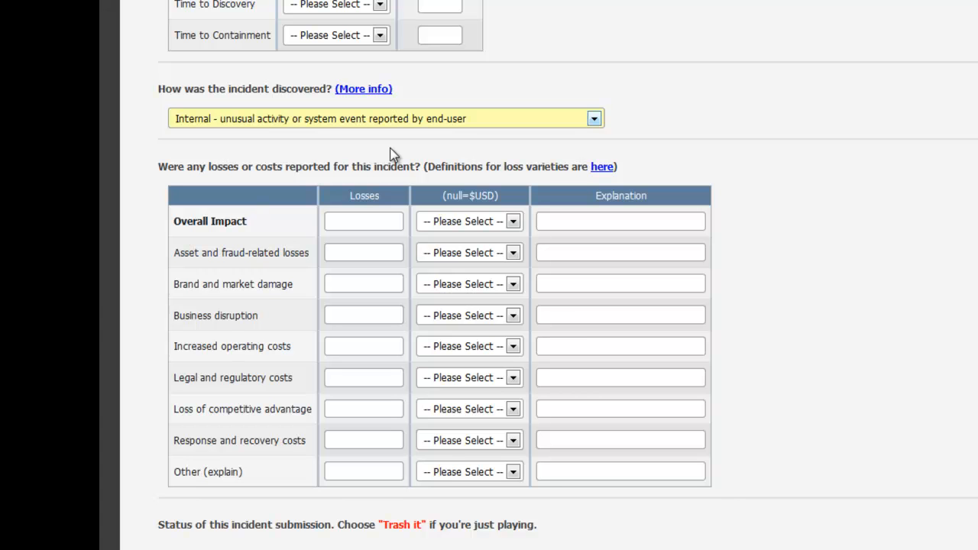
pyautogui.scroll(-2, 775, 168)
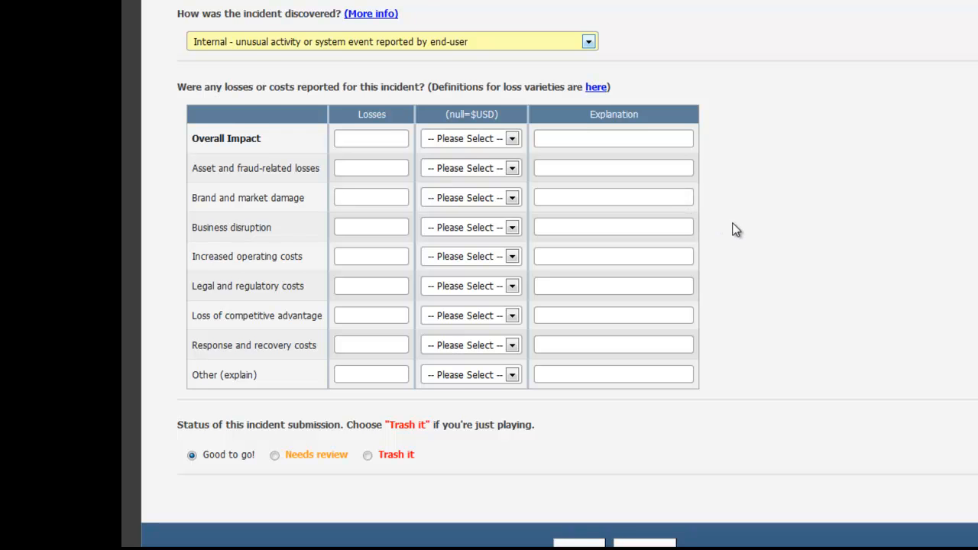
pyautogui.scroll(-2, 736, 230)
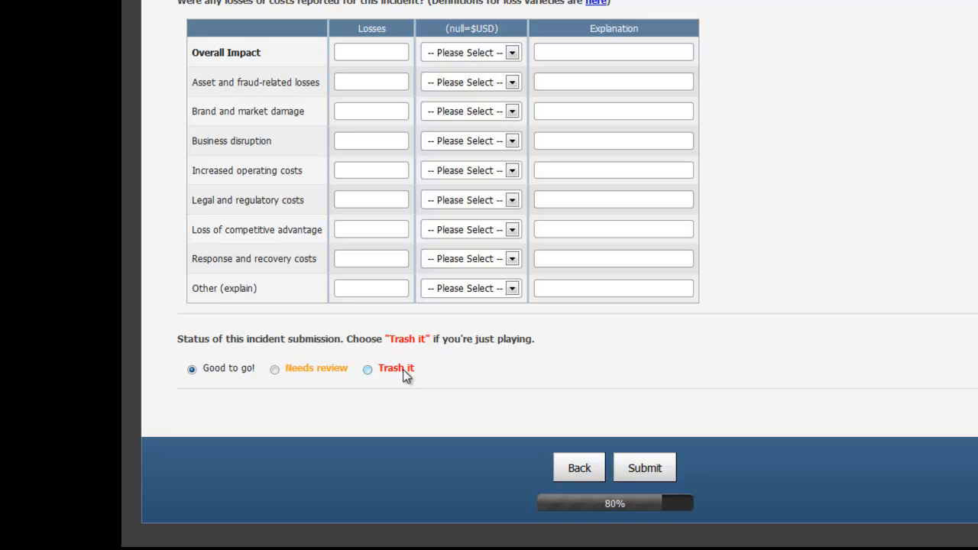
pyautogui.click(628, 469)
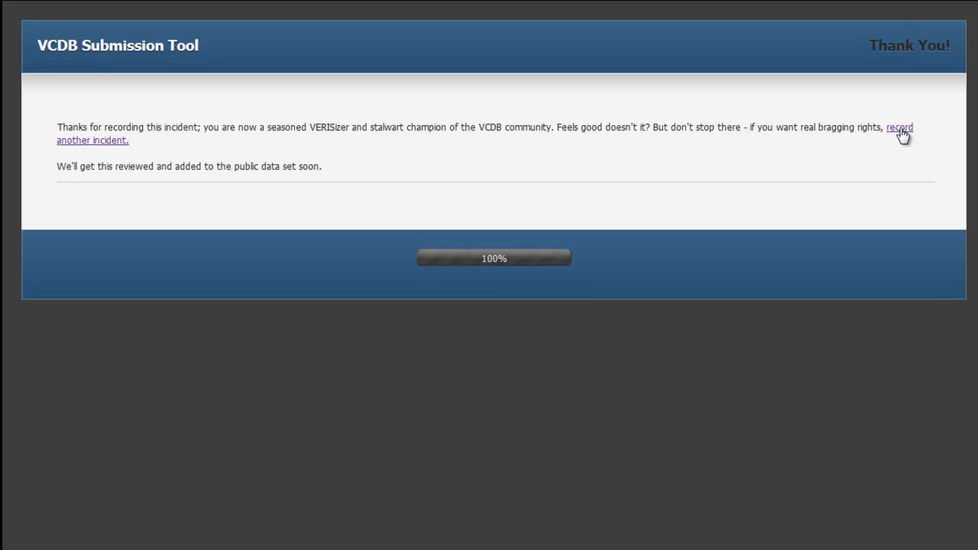
# - Go to the form for recording another incident, then switch to GitHub and close issue 2051
pyautogui.click(902, 130)
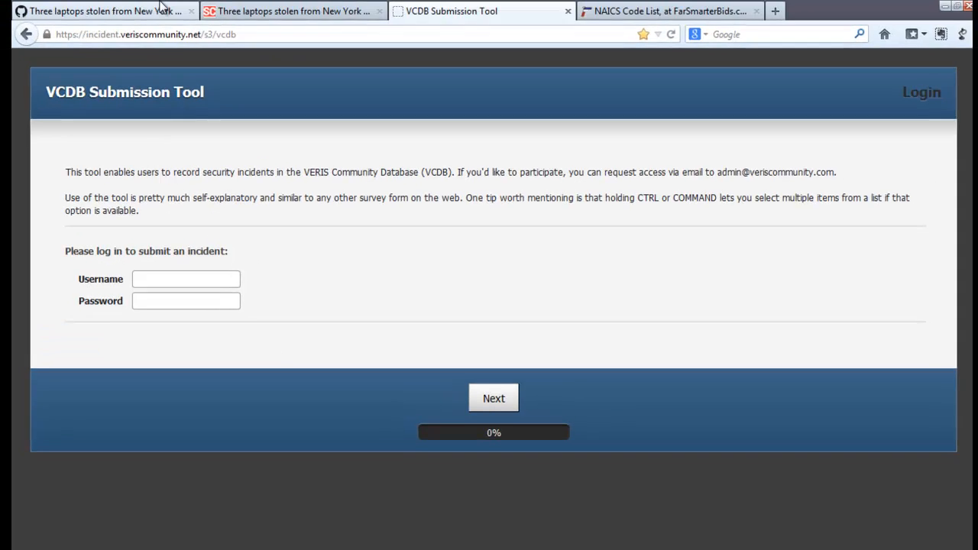
pyautogui.click(108, 8)
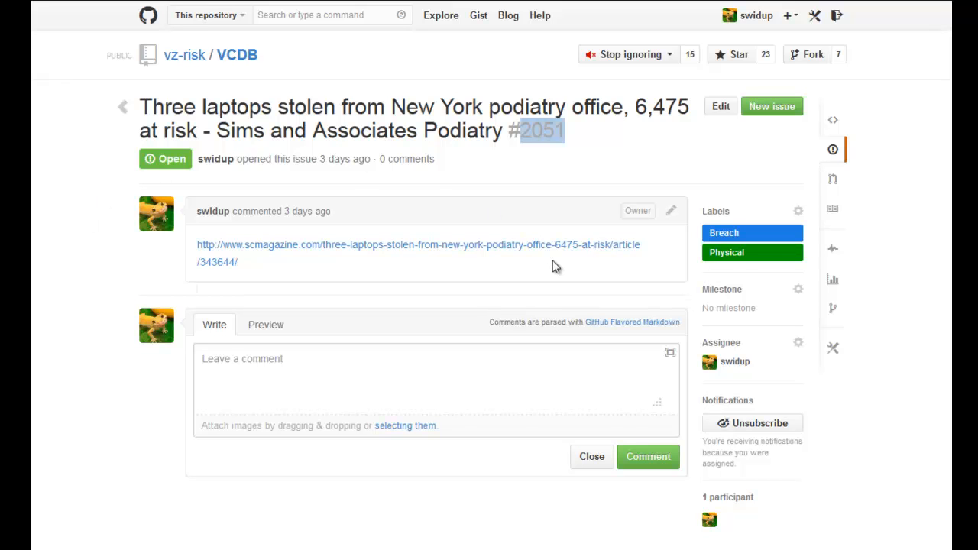
pyautogui.click(592, 457)
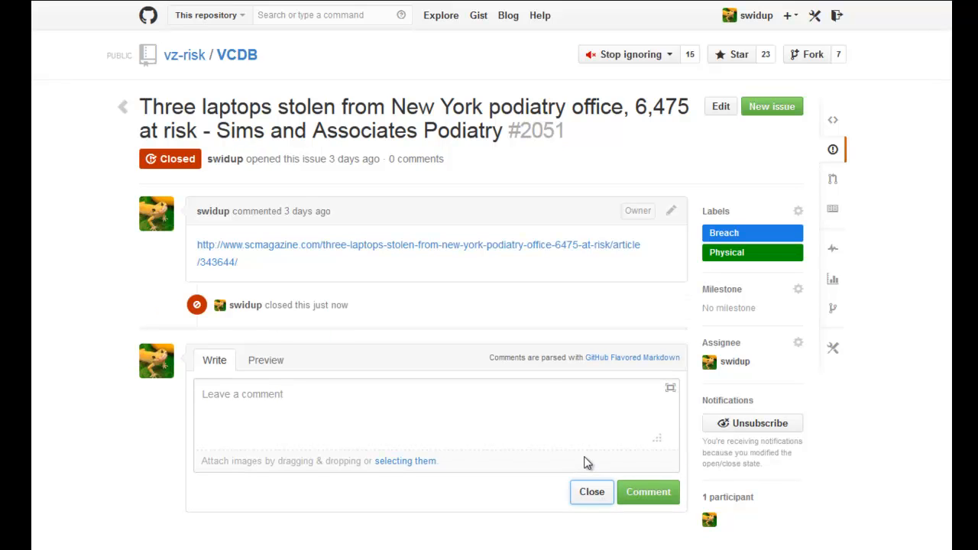